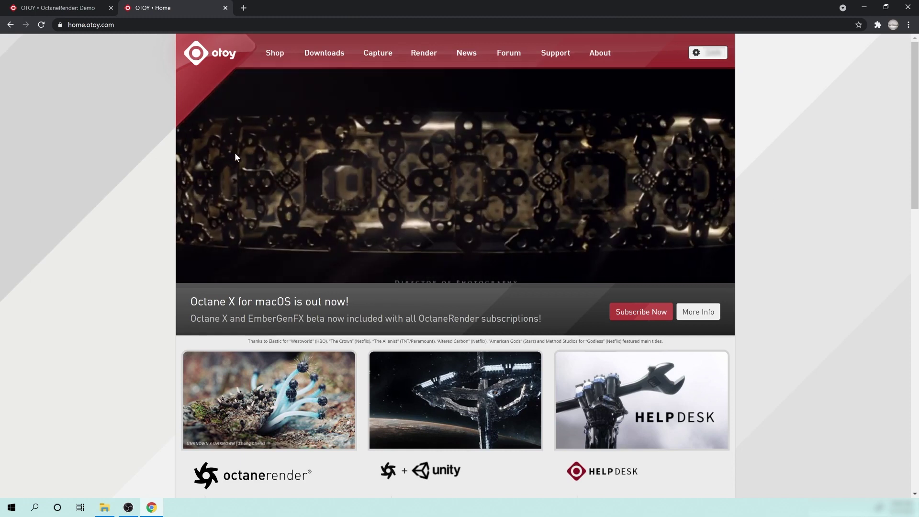
# - Browse the OTOY homepage's products and news, pointing out its web address
pyautogui.scroll(-1, 872, 101)
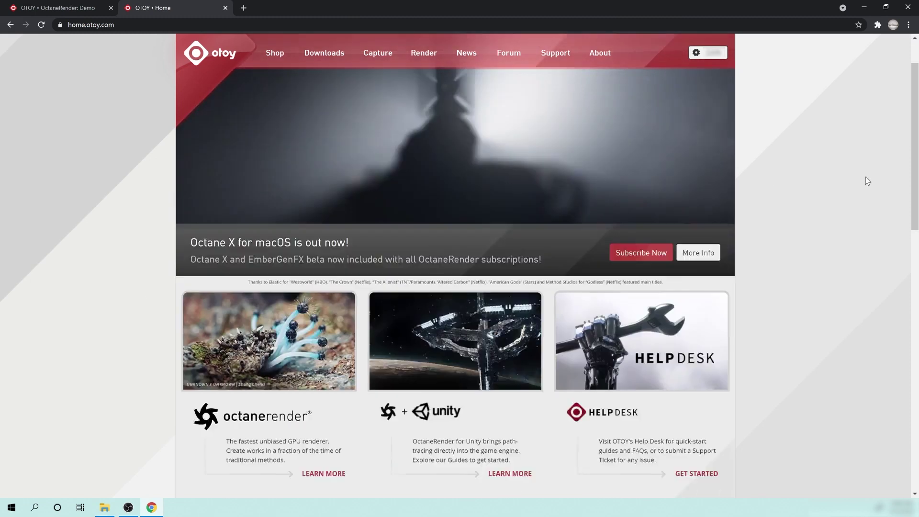
pyautogui.scroll(-2, 810, 371)
pyautogui.scroll(3, 808, 387)
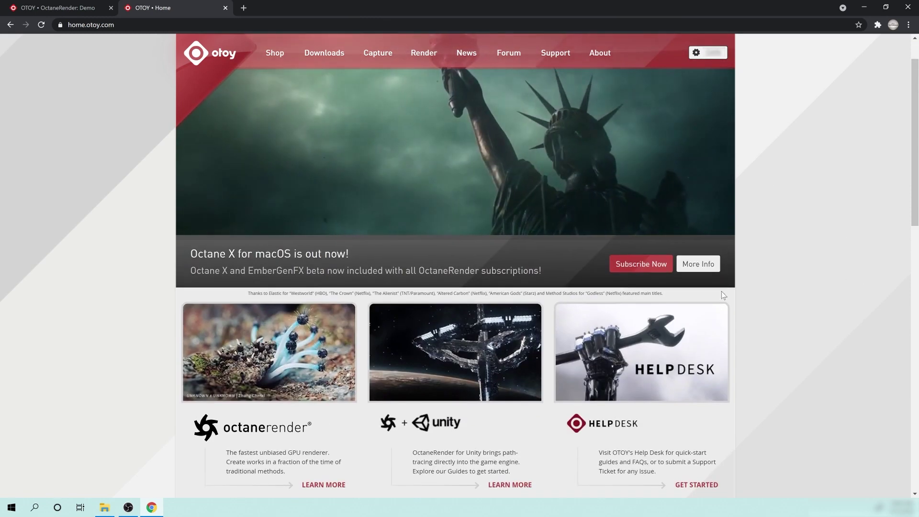
pyautogui.scroll(-4, 813, 307)
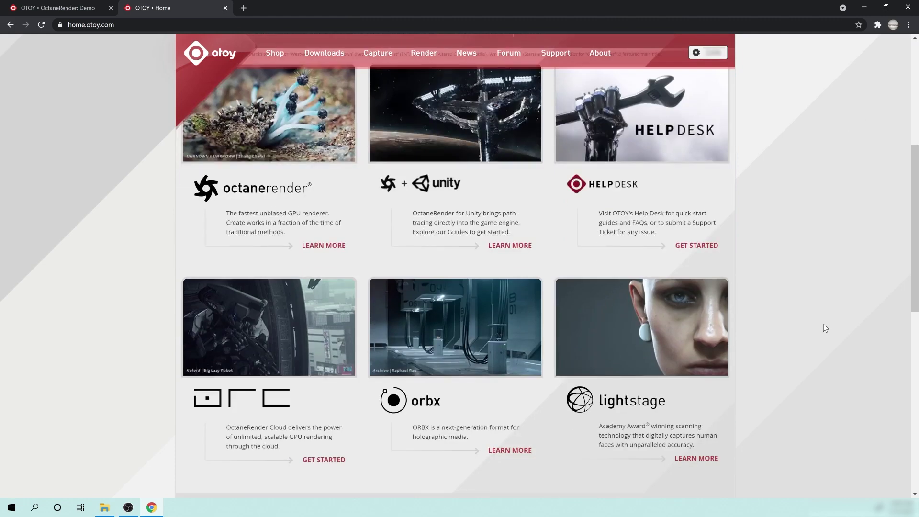
pyautogui.scroll(-4, 826, 321)
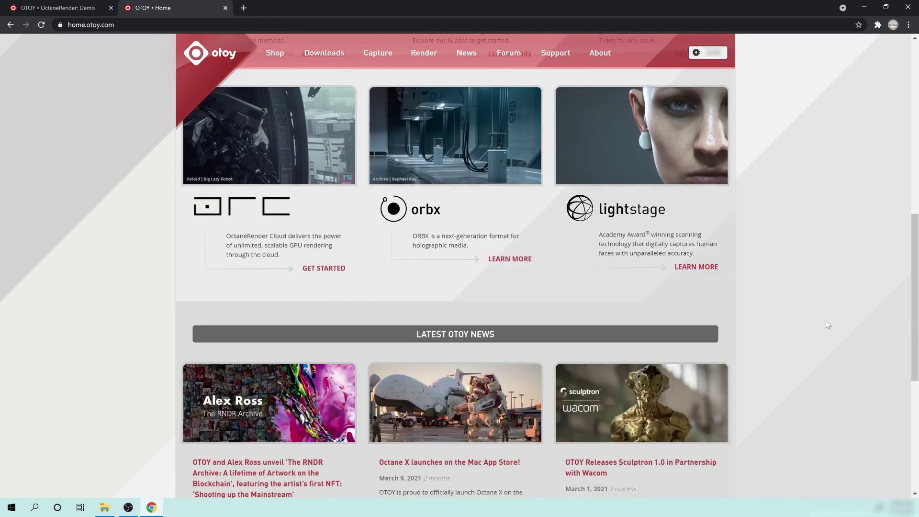
pyautogui.scroll(8, 825, 321)
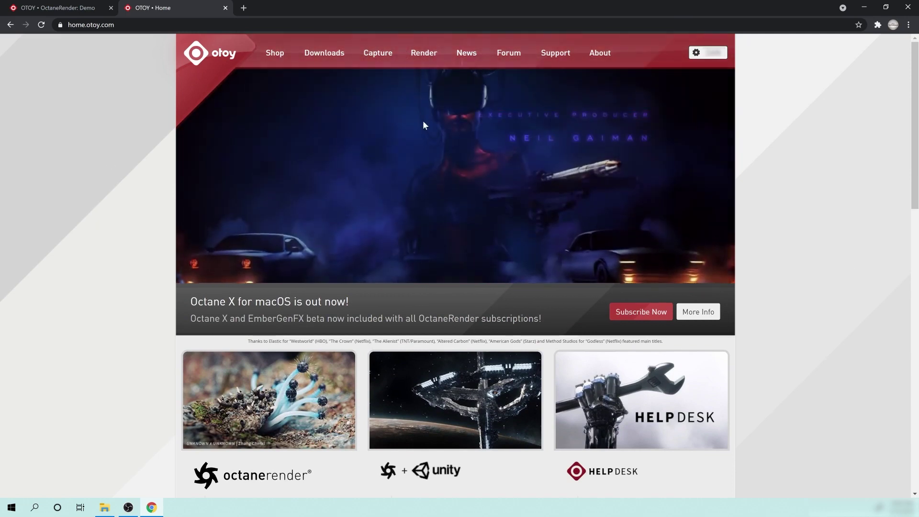
pyautogui.scroll(-1, 808, 222)
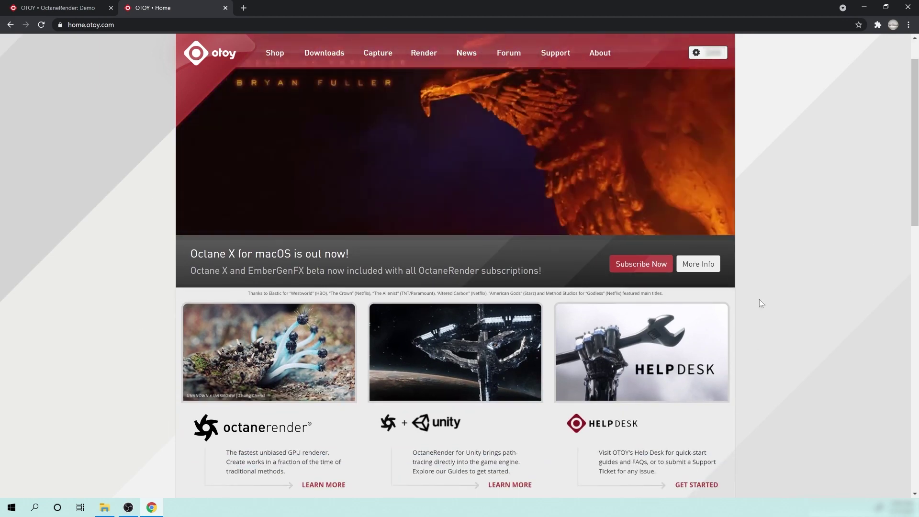
pyautogui.scroll(-3, 766, 326)
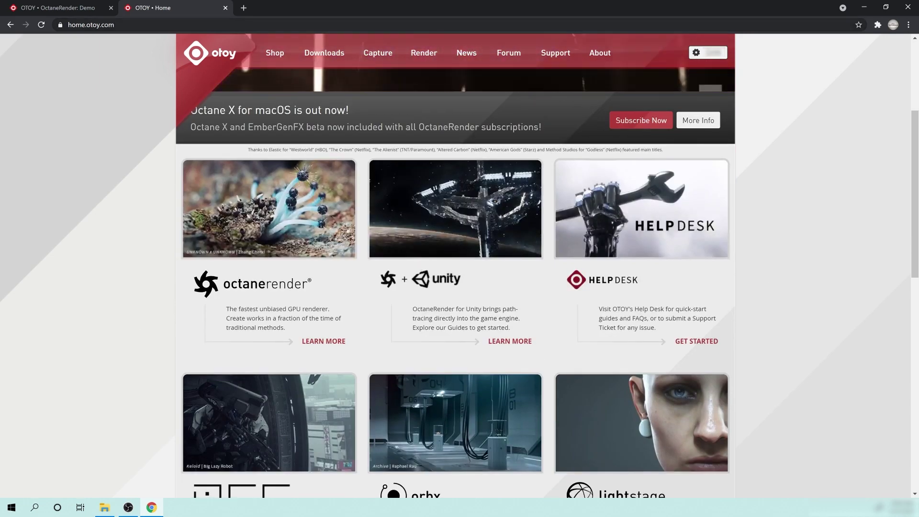
pyautogui.click(109, 25)
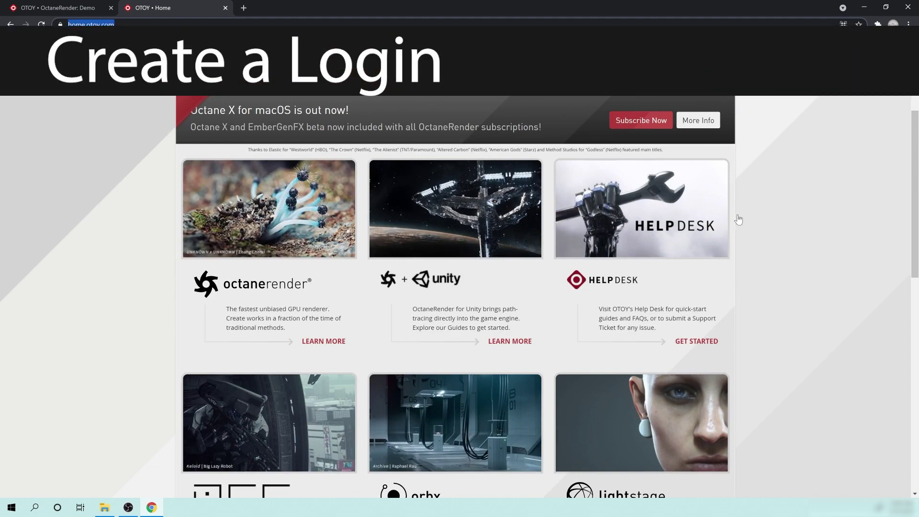
pyautogui.click(758, 186)
pyautogui.scroll(4, 754, 143)
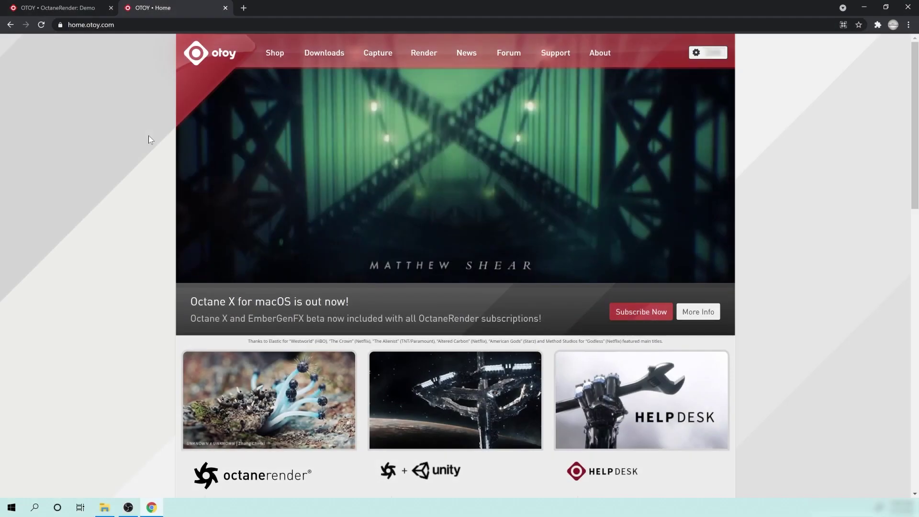
# - Scroll down to the homepage footer and back, then go to Support
pyautogui.scroll(-5, 861, 264)
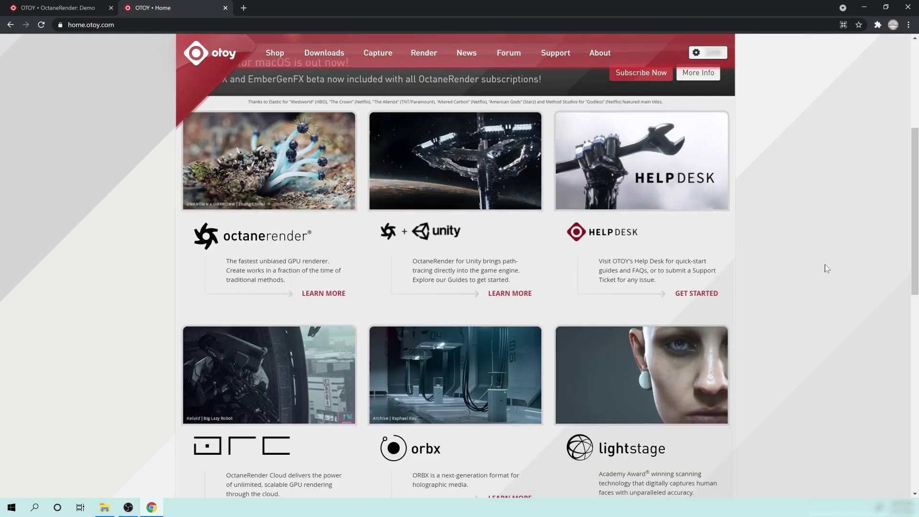
pyautogui.scroll(2, 825, 266)
pyautogui.scroll(3, 775, 229)
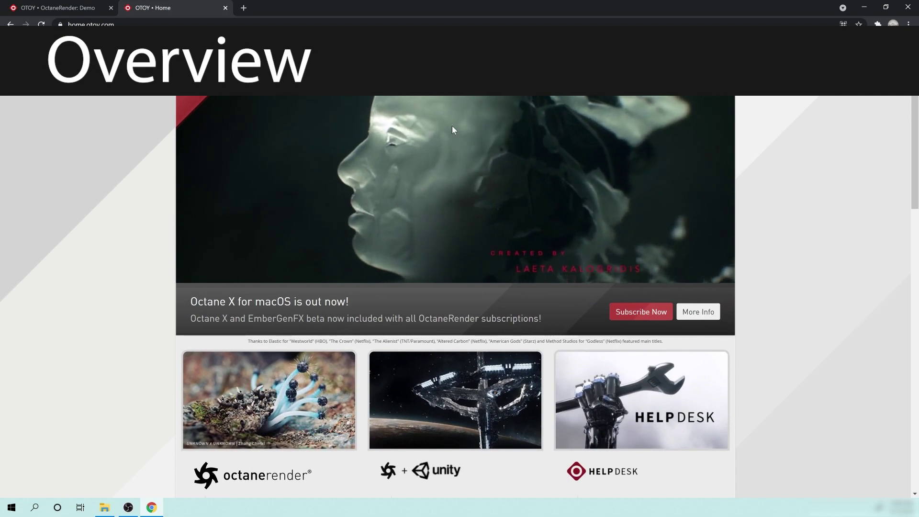
pyautogui.scroll(-3, 353, 294)
pyautogui.scroll(-5, 330, 287)
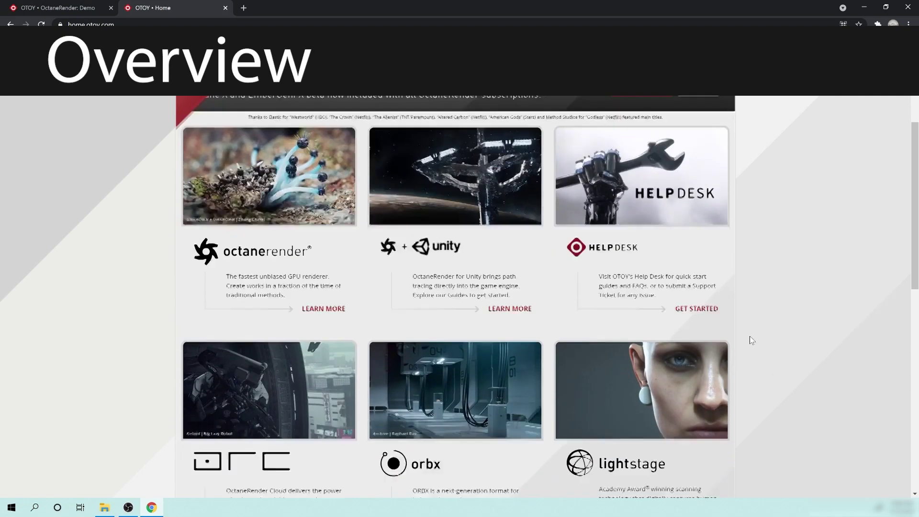
pyautogui.scroll(-9, 750, 328)
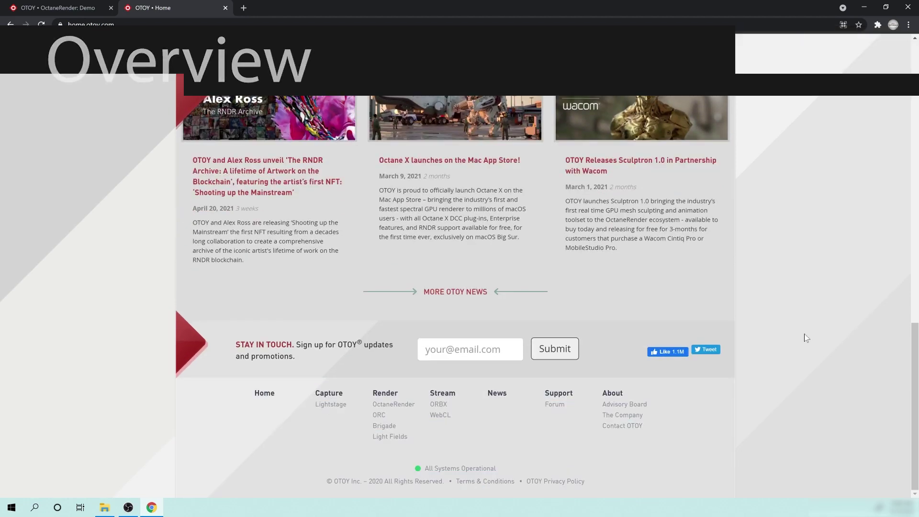
pyautogui.scroll(7, 804, 335)
pyautogui.scroll(9, 803, 340)
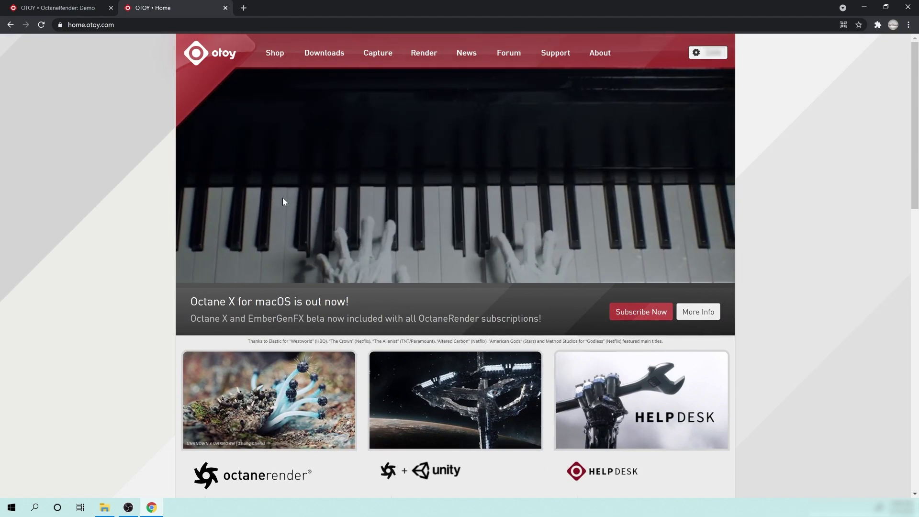
pyautogui.scroll(-3, 756, 256)
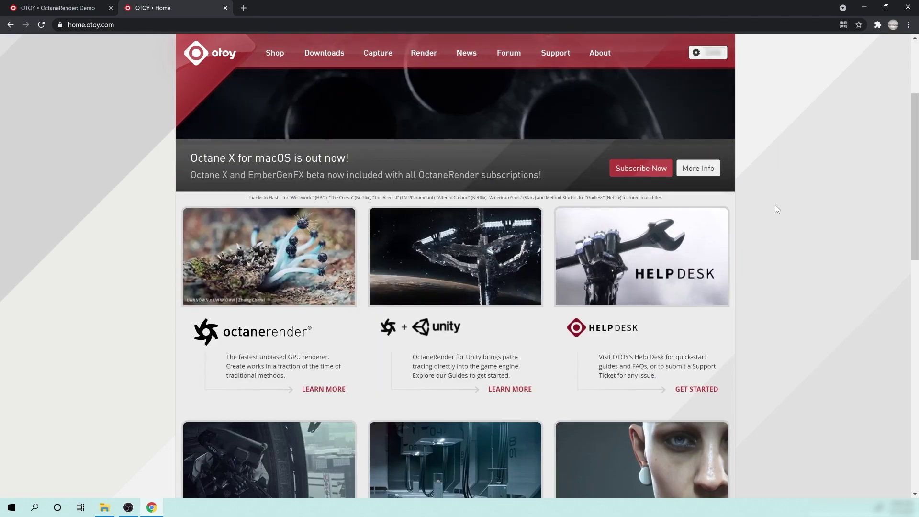
pyautogui.scroll(-1, 772, 216)
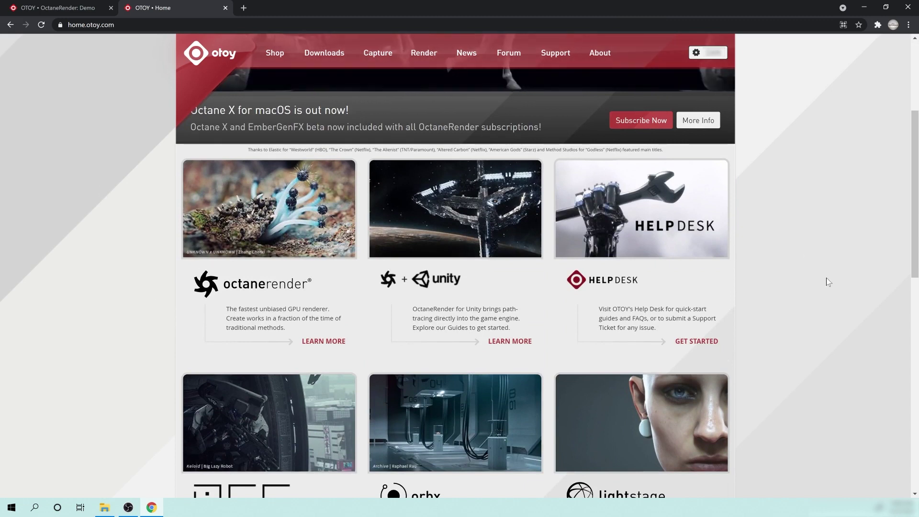
pyautogui.scroll(-3, 824, 259)
pyautogui.scroll(-2, 813, 282)
pyautogui.scroll(-2, 809, 293)
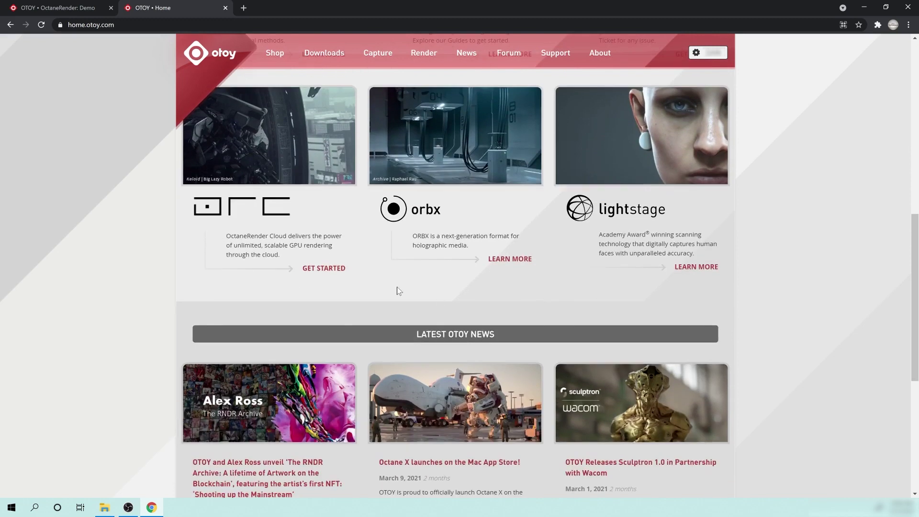
pyautogui.scroll(-2, 397, 290)
pyautogui.scroll(-1, 761, 285)
pyautogui.scroll(-1, 763, 287)
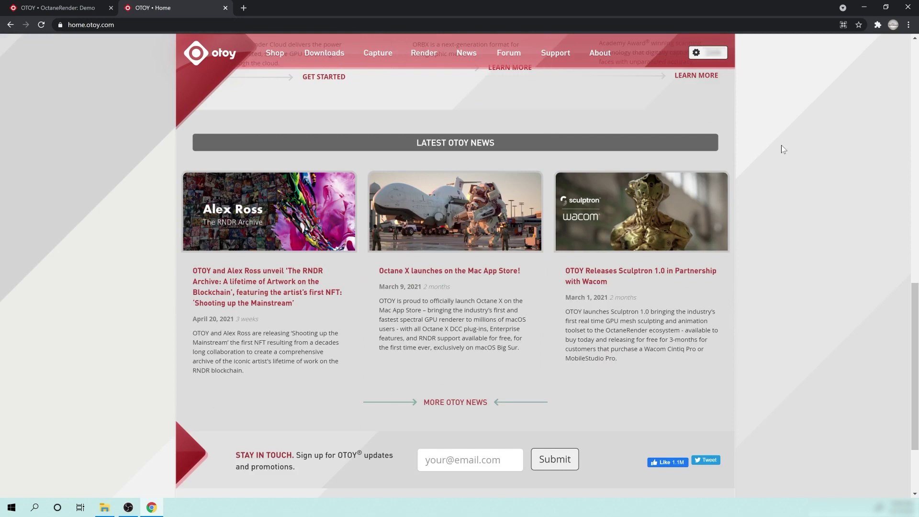
pyautogui.scroll(-2, 749, 365)
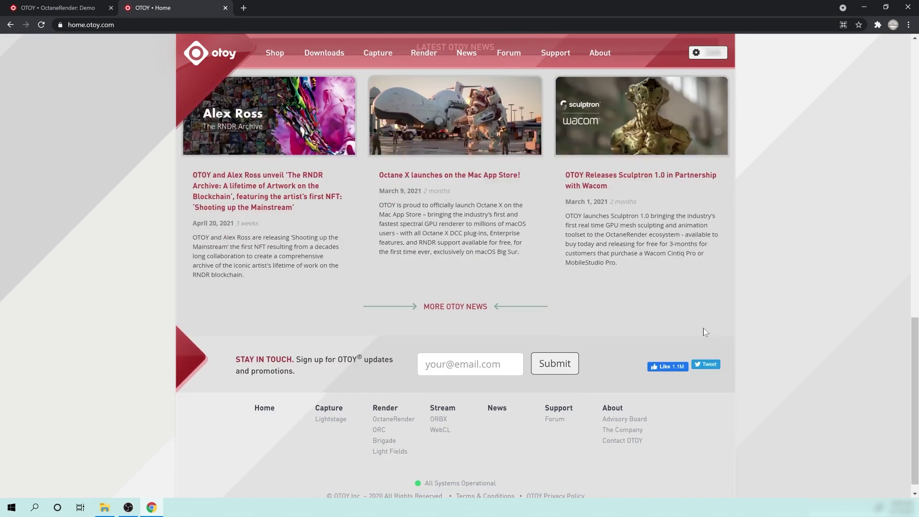
pyautogui.scroll(-1, 788, 346)
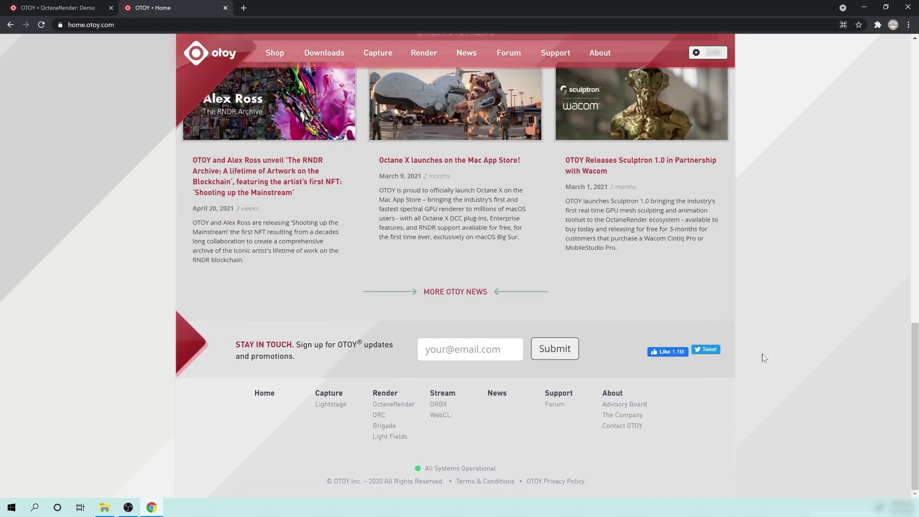
pyautogui.scroll(10, 435, 396)
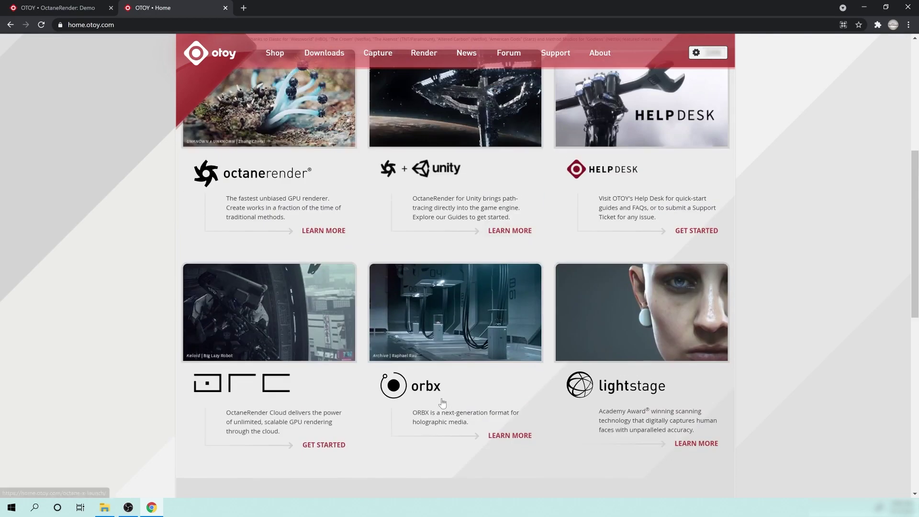
pyautogui.scroll(-4, 450, 395)
pyautogui.scroll(10, 790, 339)
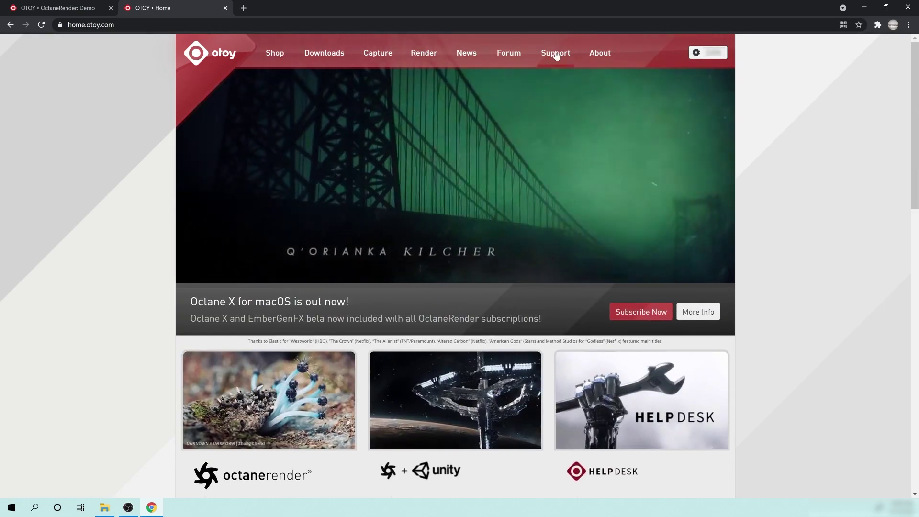
pyautogui.click(556, 56)
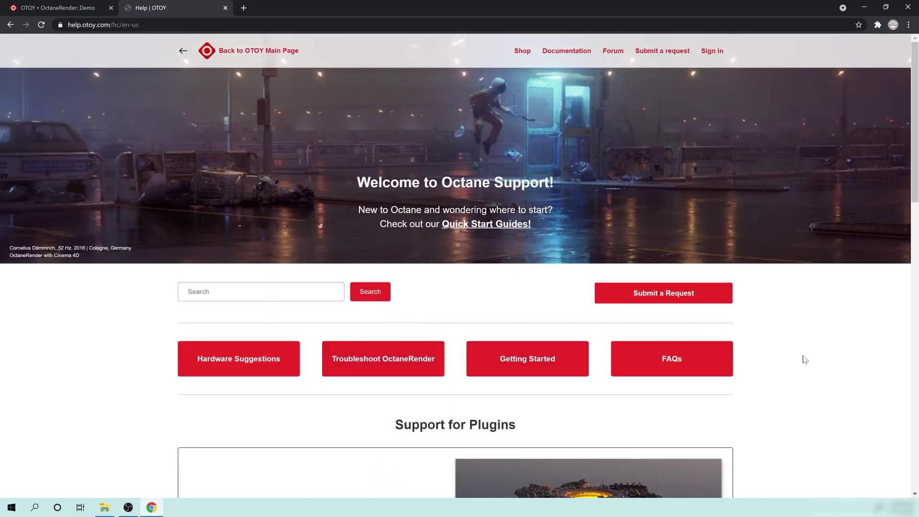
# - Open the Hardware Suggestions article and scroll down to its GPU table
pyautogui.scroll(-2, 804, 359)
pyautogui.click(217, 264)
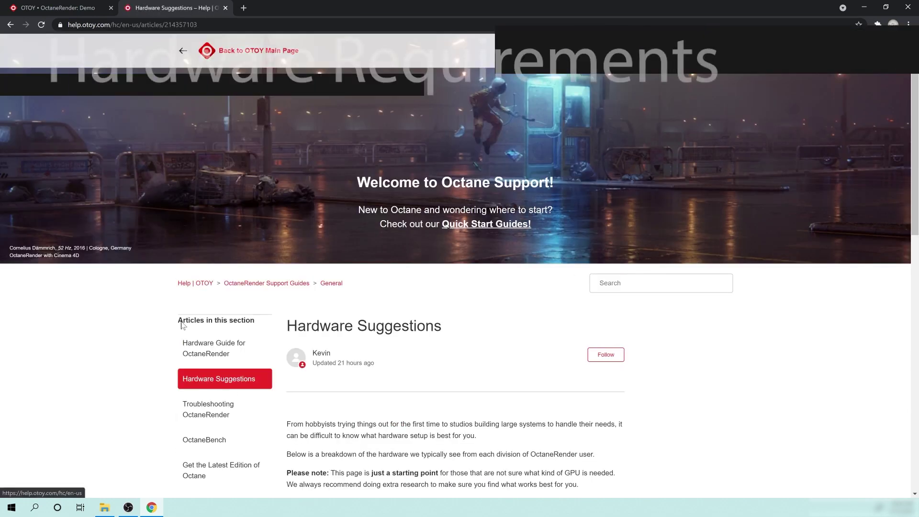
pyautogui.scroll(-1, 662, 355)
pyautogui.scroll(-4, 732, 331)
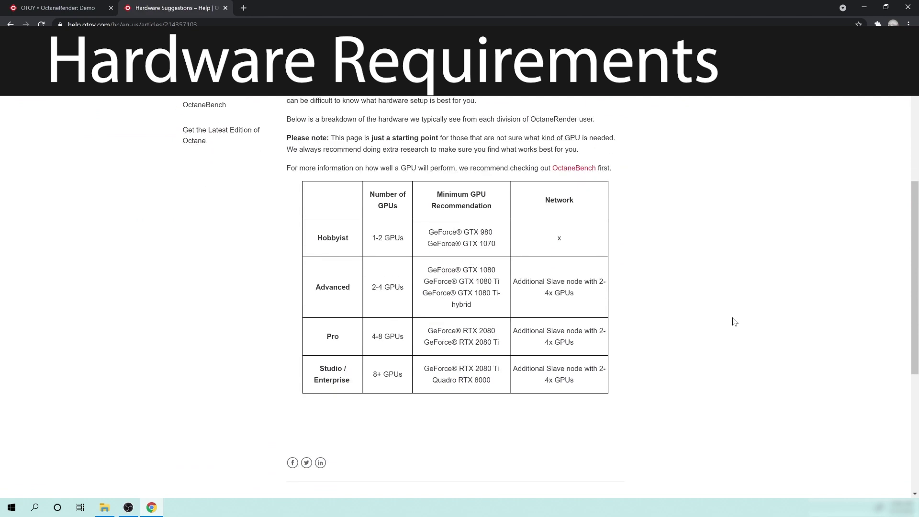
# - Highlight the recommended GPUs, from the Hobbyist and Advanced tiers to the full range
pyautogui.moveTo(428, 232); pyautogui.dragTo(499, 385)
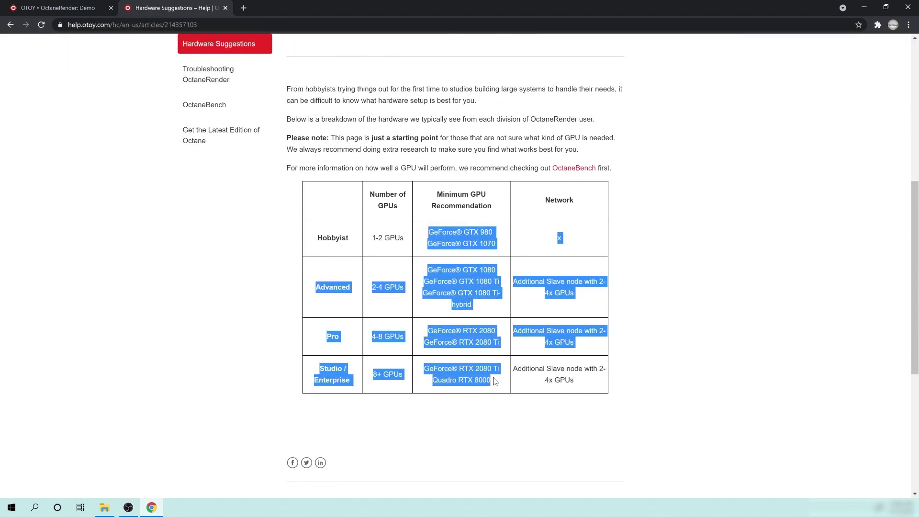
pyautogui.click(494, 382)
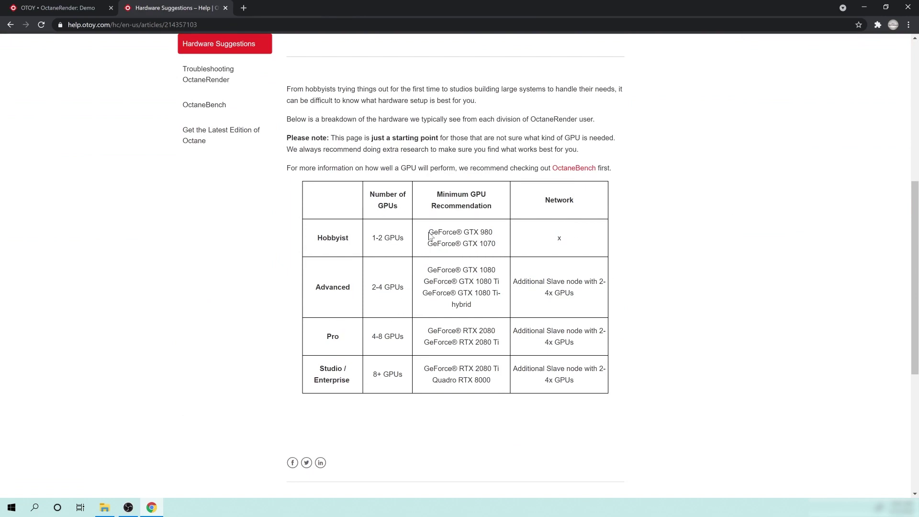
pyautogui.moveTo(433, 232); pyautogui.dragTo(478, 270)
pyautogui.click(472, 290)
pyautogui.moveTo(496, 383); pyautogui.dragTo(423, 227)
pyautogui.click(371, 248)
pyautogui.scroll(2, 371, 247)
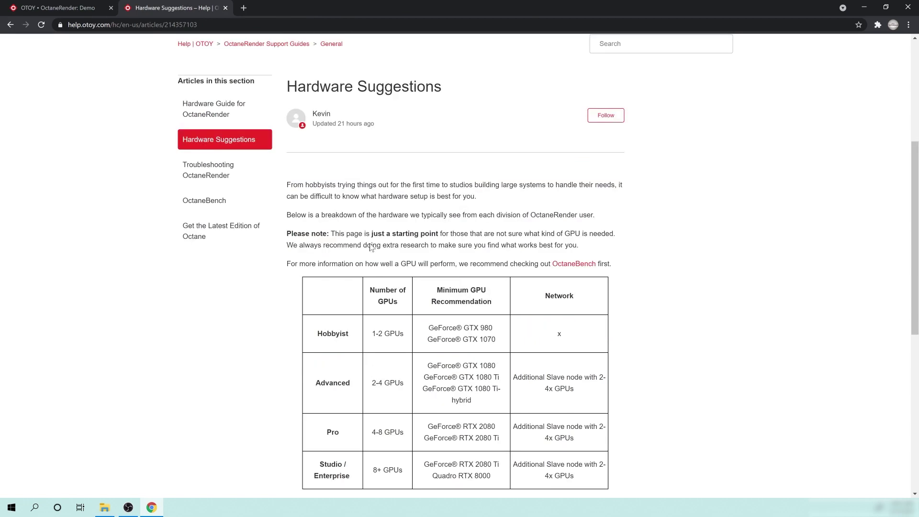
pyautogui.scroll(-2, 463, 231)
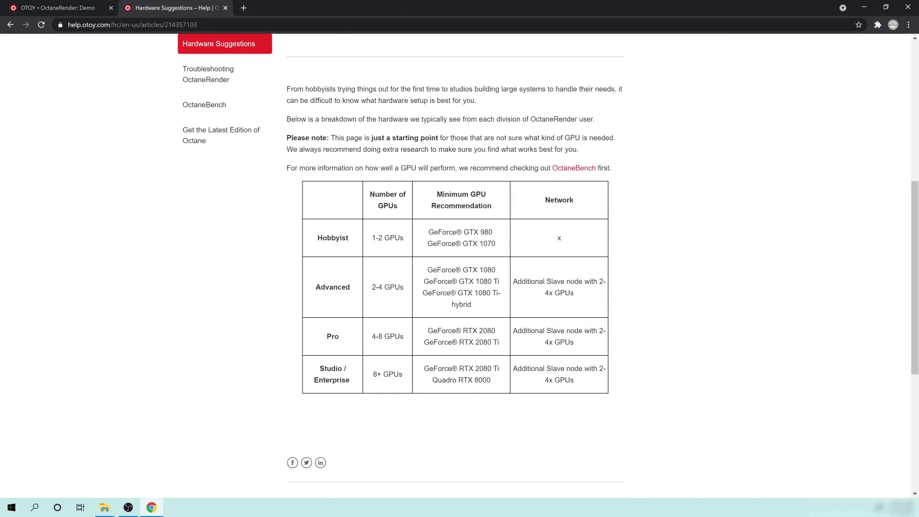
pyautogui.scroll(7, 455, 393)
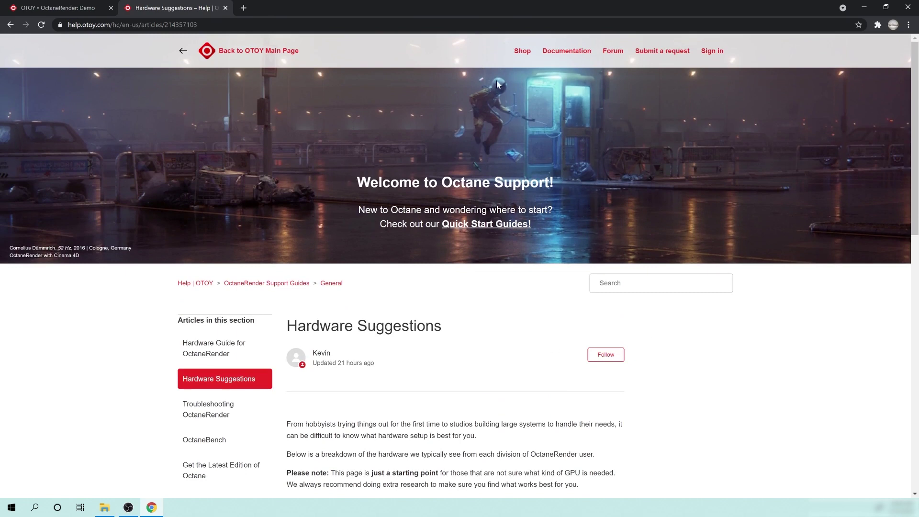
pyautogui.scroll(-7, 390, 166)
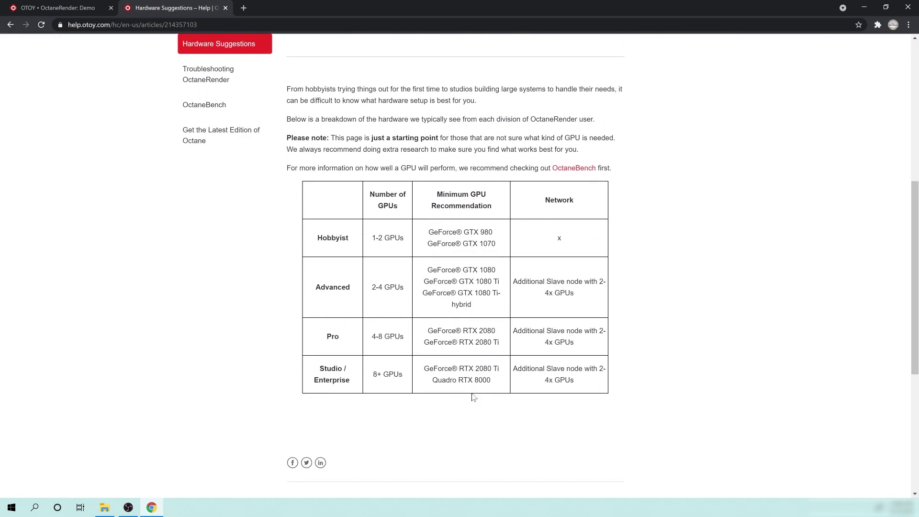
pyautogui.scroll(2, 472, 397)
pyautogui.scroll(-2, 540, 312)
pyautogui.moveTo(424, 234); pyautogui.dragTo(477, 306)
pyautogui.click(477, 305)
pyautogui.scroll(2, 467, 323)
pyautogui.scroll(-1, 467, 323)
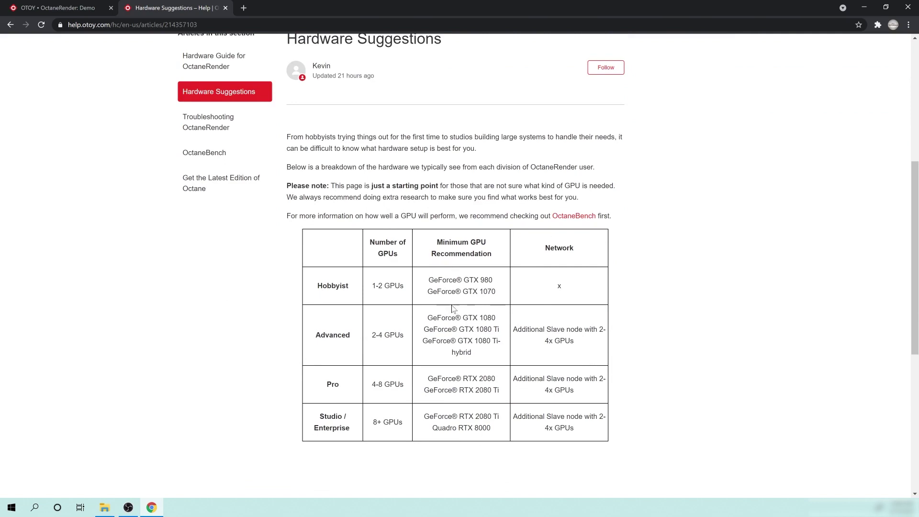
pyautogui.moveTo(427, 279); pyautogui.dragTo(500, 293)
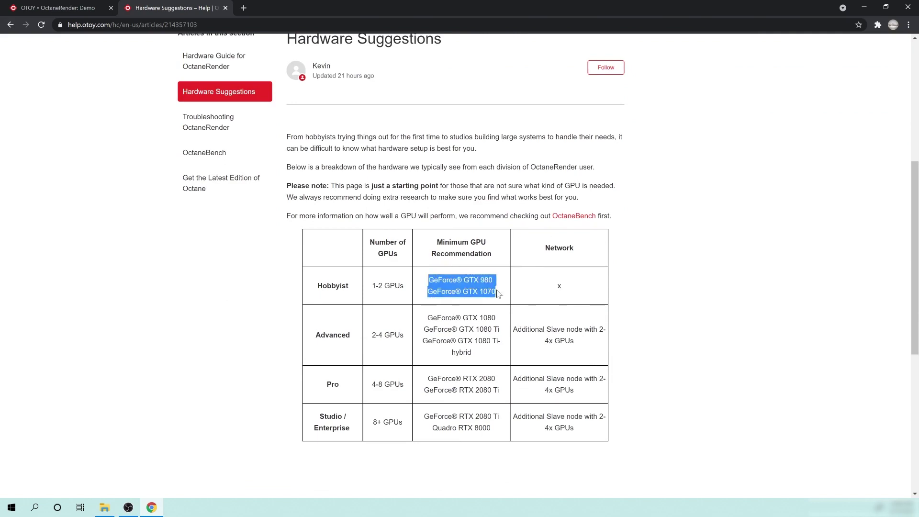
pyautogui.click(717, 266)
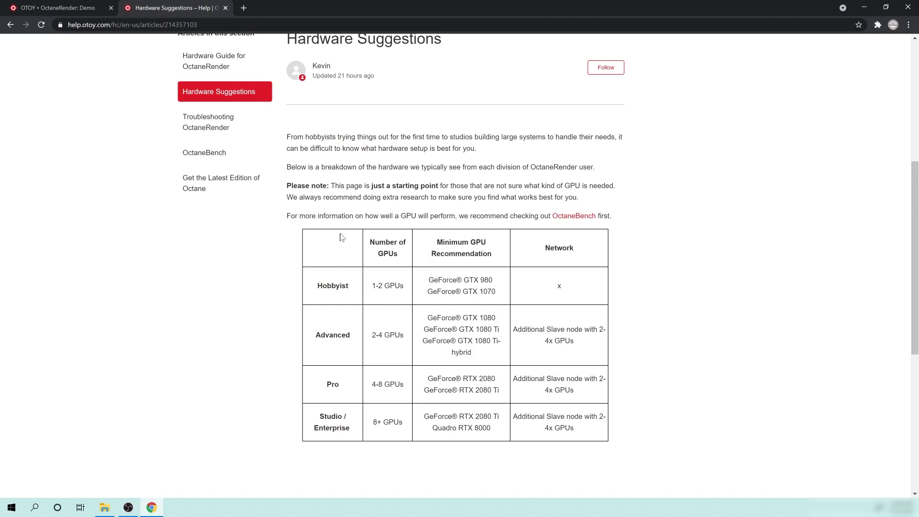
pyautogui.moveTo(313, 287); pyautogui.dragTo(489, 284)
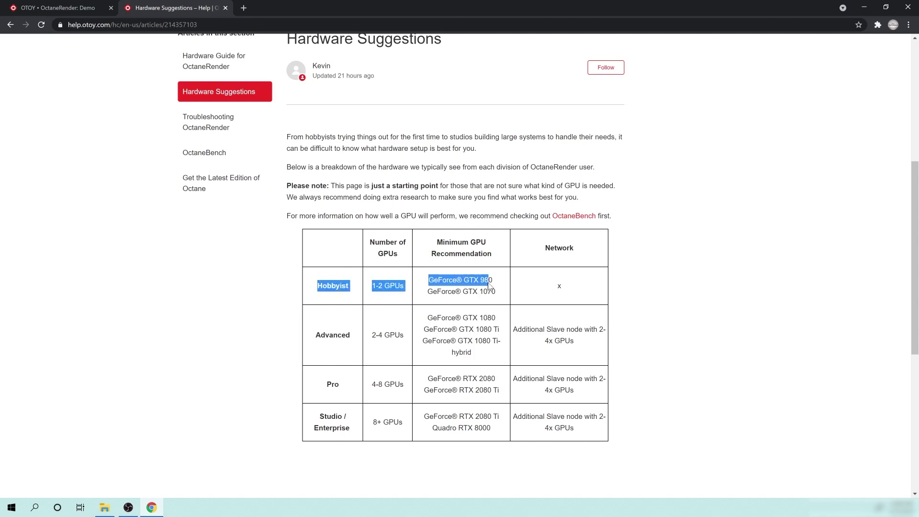
pyautogui.click(548, 284)
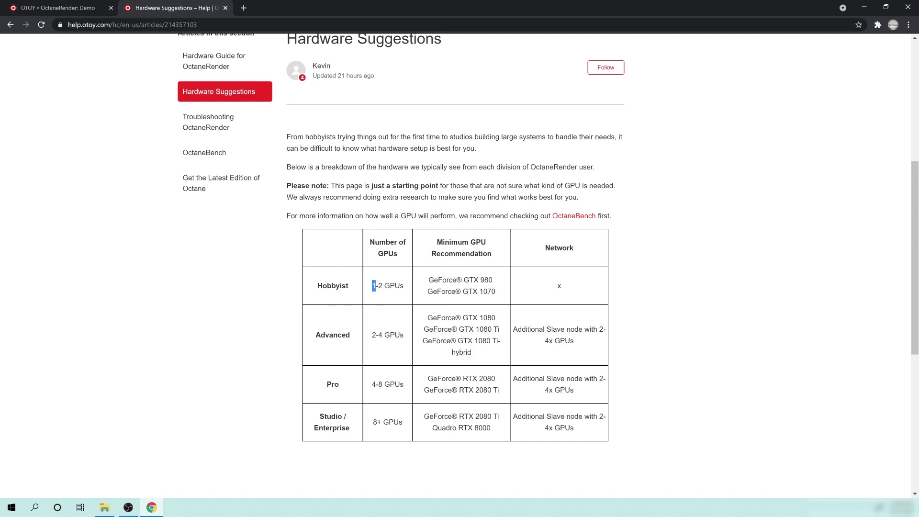
pyautogui.doubleClick(332, 285)
pyautogui.scroll(-1, 527, 348)
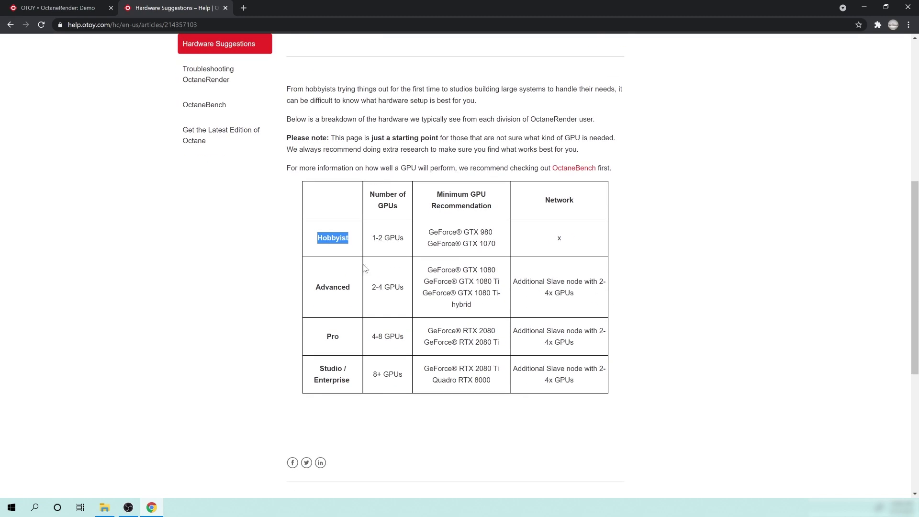
pyautogui.click(316, 289)
pyautogui.moveTo(316, 289); pyautogui.dragTo(593, 297)
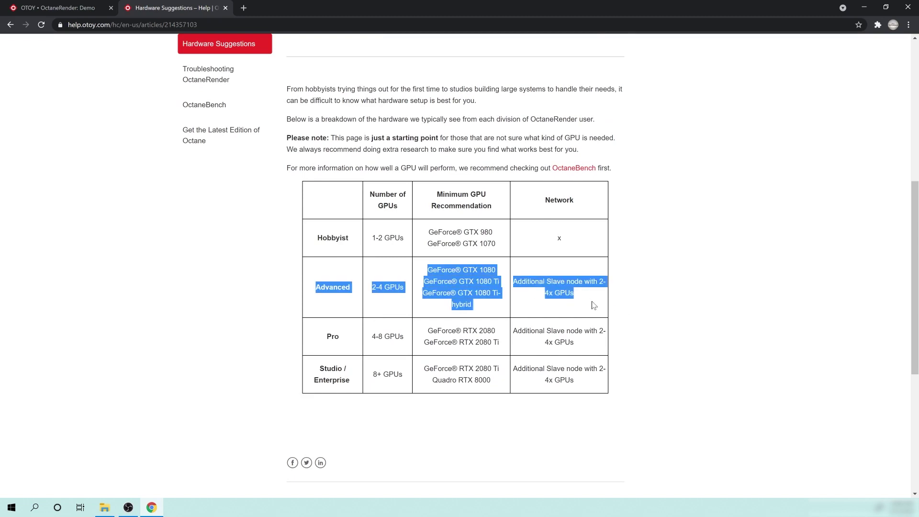
pyautogui.click(574, 308)
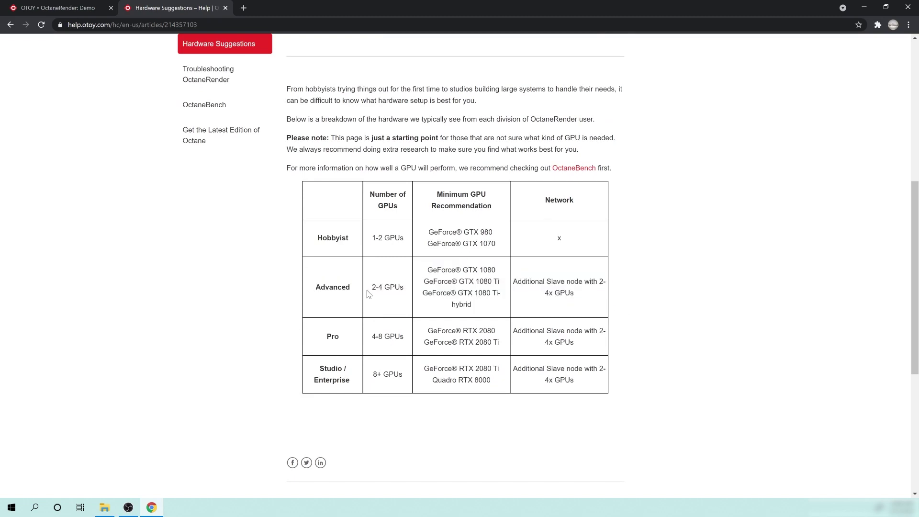
pyautogui.moveTo(366, 292); pyautogui.dragTo(497, 271)
pyautogui.click(493, 301)
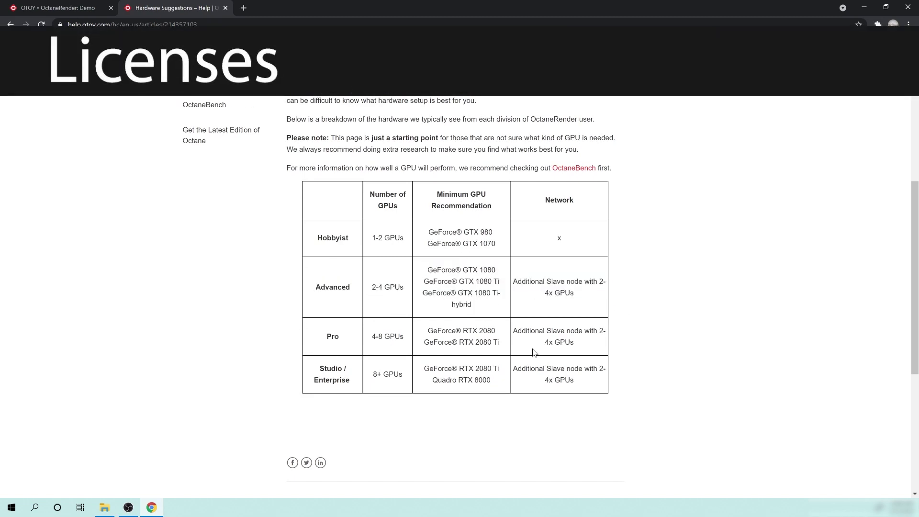
pyautogui.scroll(7, 534, 353)
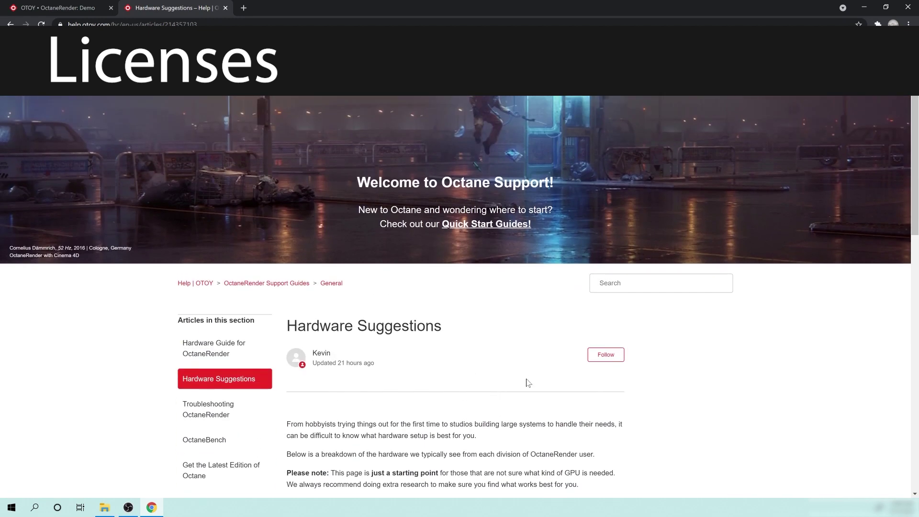
# - From the home page, open account Downloads, noting the not-licensed message, then Licenses and Subscriptions
pyautogui.click(259, 50)
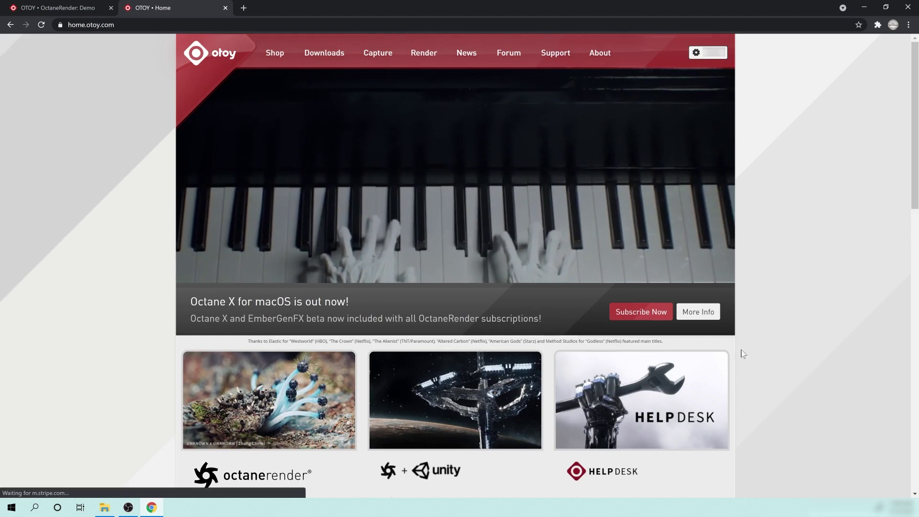
pyautogui.click(325, 54)
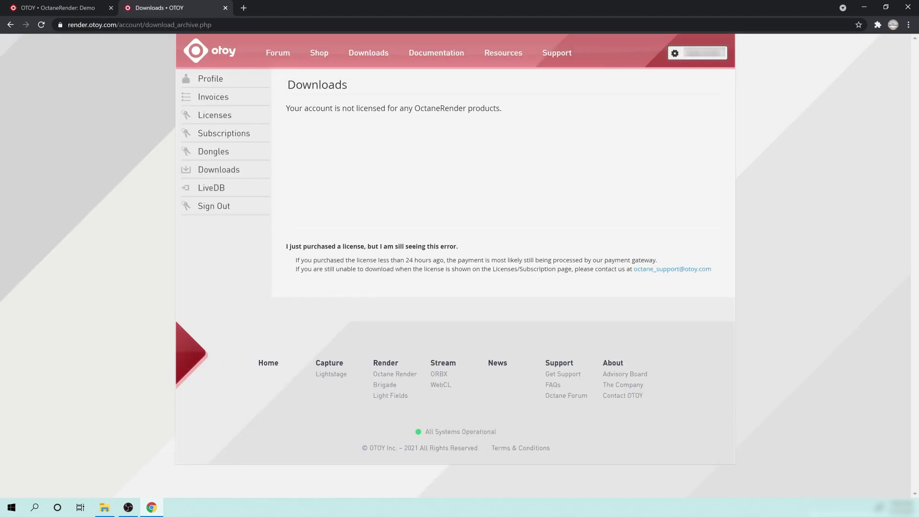
pyautogui.moveTo(286, 108); pyautogui.dragTo(501, 108)
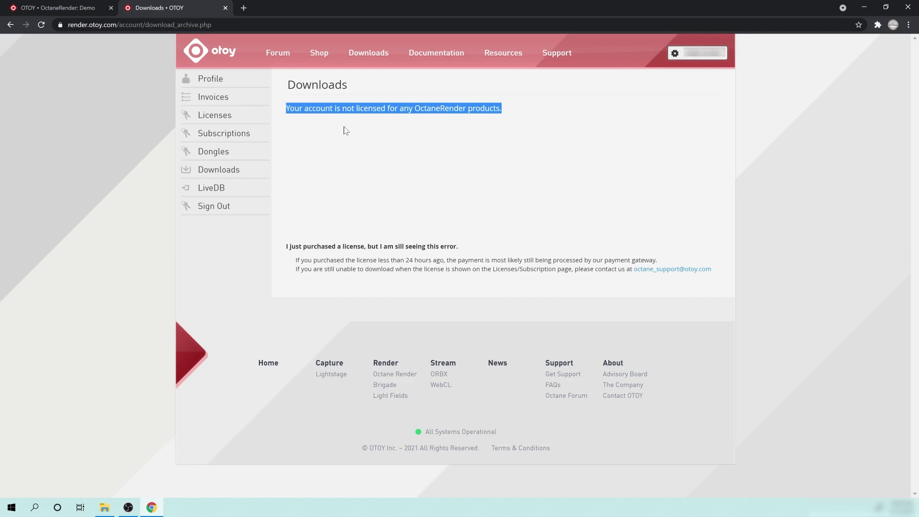
pyautogui.click(224, 116)
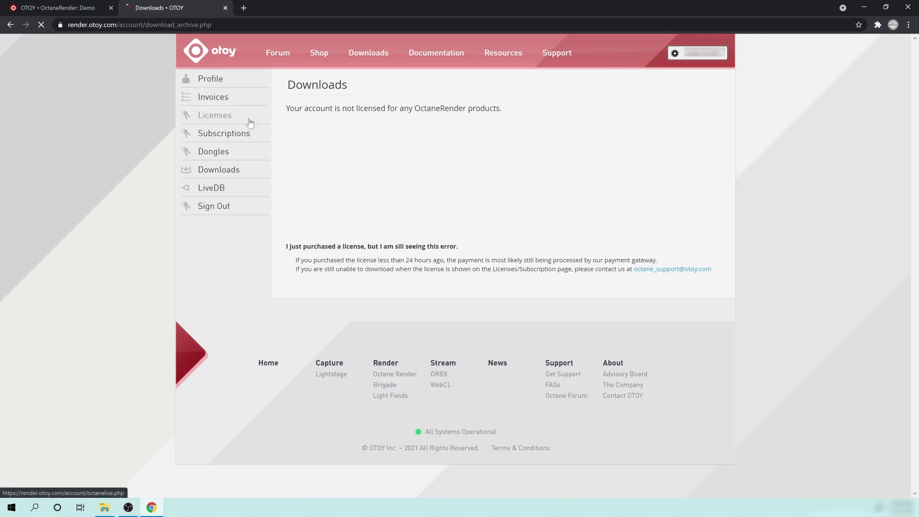
pyautogui.click(217, 134)
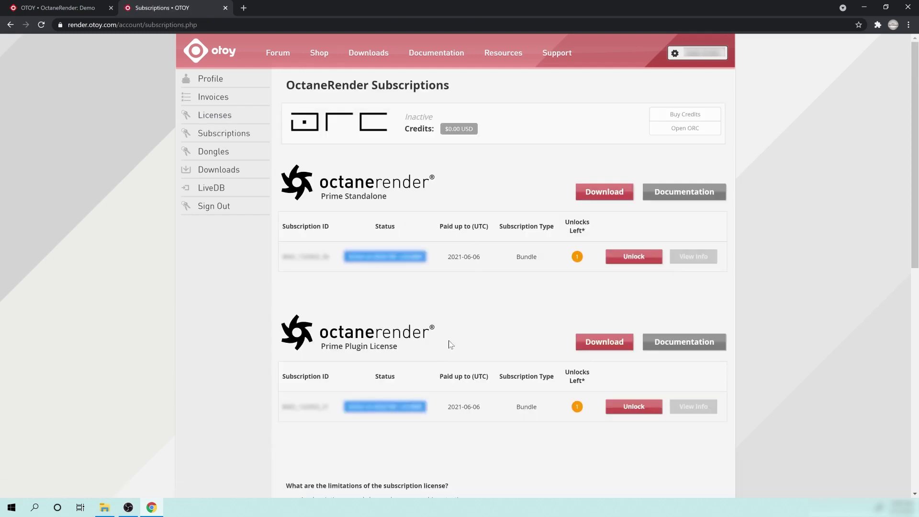
# - Review the Prime Standalone and Prime Plugin License subscriptions, then return to account Downloads
pyautogui.scroll(-1, 550, 251)
pyautogui.scroll(1, 545, 259)
pyautogui.scroll(-1, 405, 190)
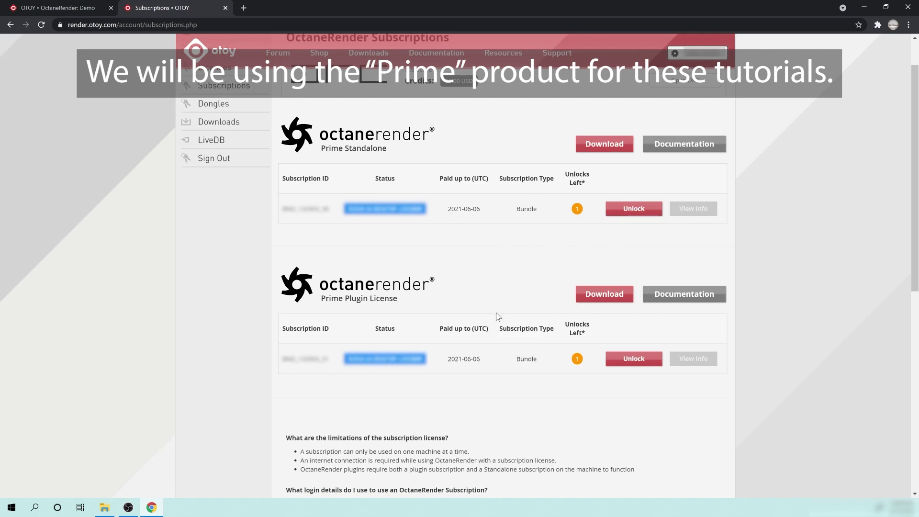
pyautogui.scroll(1, 497, 318)
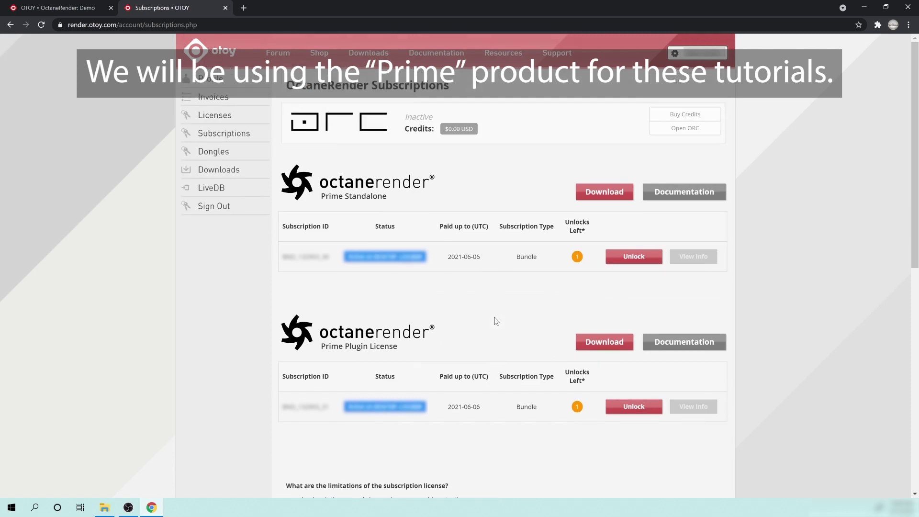
pyautogui.click(219, 172)
# - Return to the OTOY home page and scroll down to the OctaneRender section
pyautogui.rightClick(220, 173)
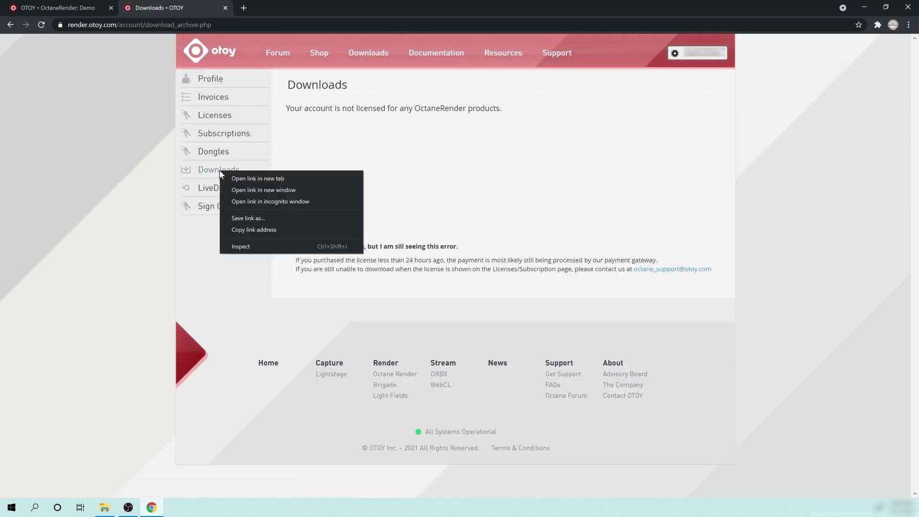
pyautogui.click(628, 168)
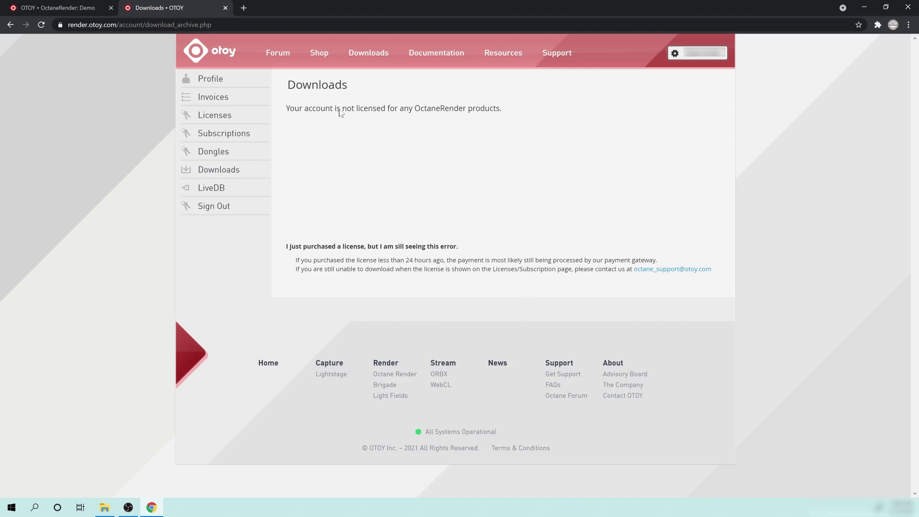
pyautogui.click(211, 56)
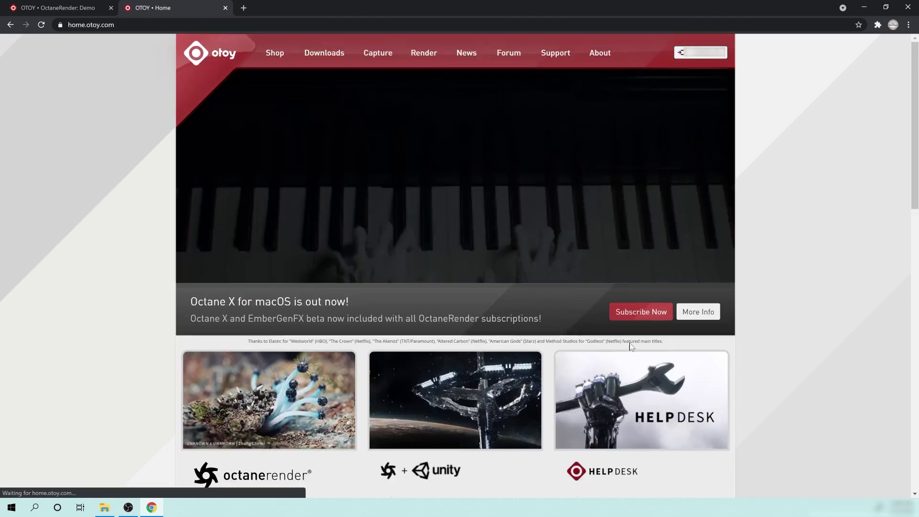
pyautogui.scroll(-4, 576, 308)
pyautogui.scroll(-4, 525, 334)
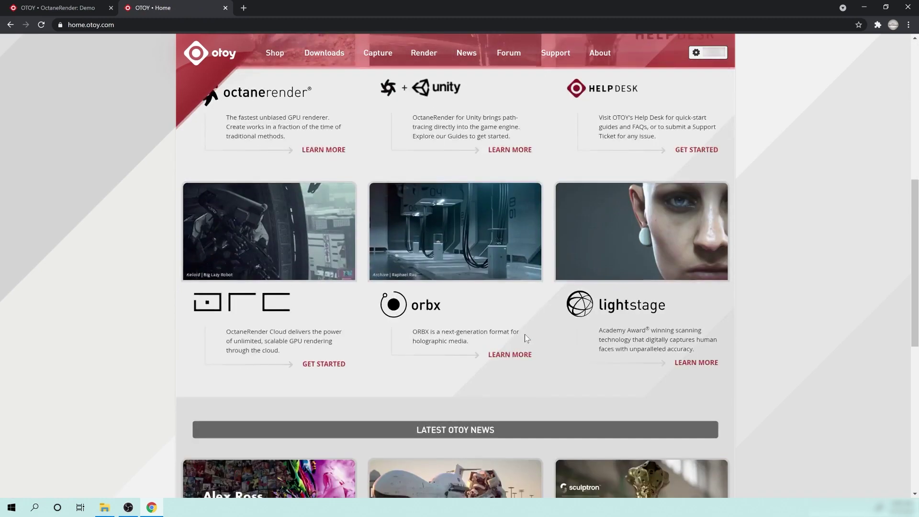
pyautogui.scroll(-8, 525, 338)
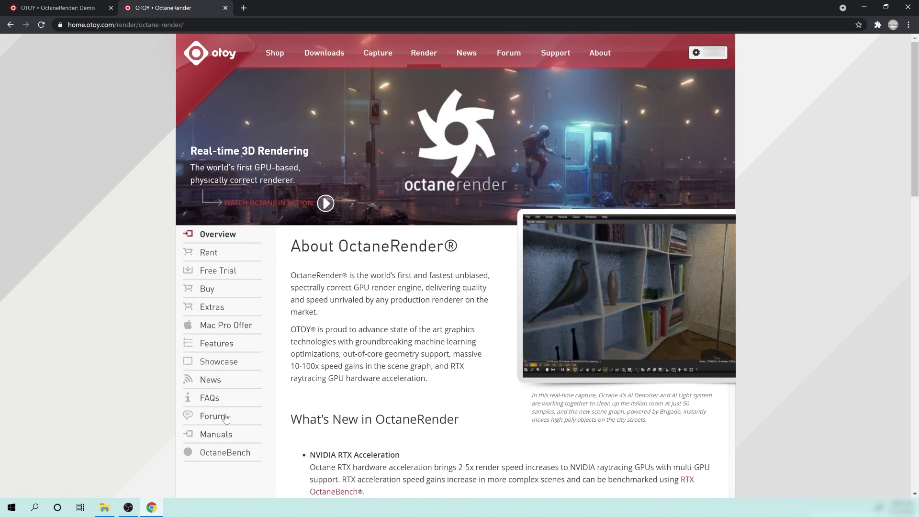
pyautogui.scroll(-1, 253, 282)
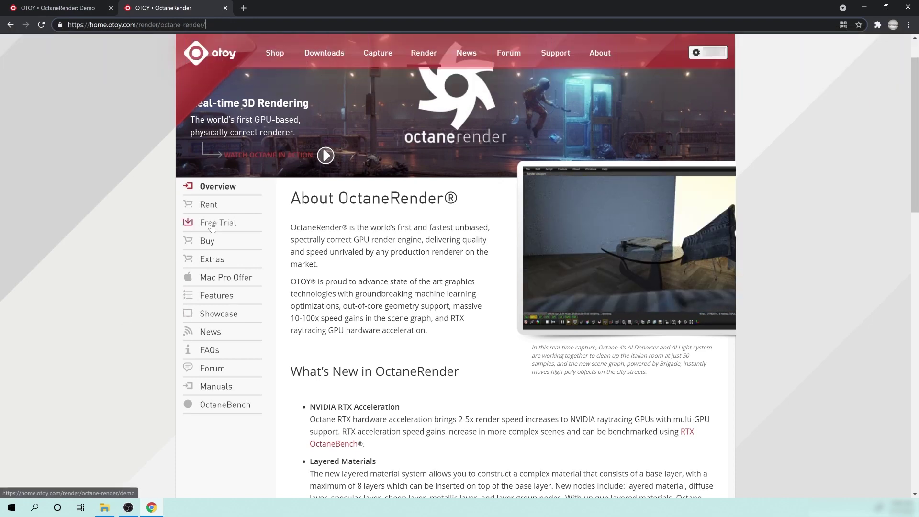
pyautogui.click(731, 269)
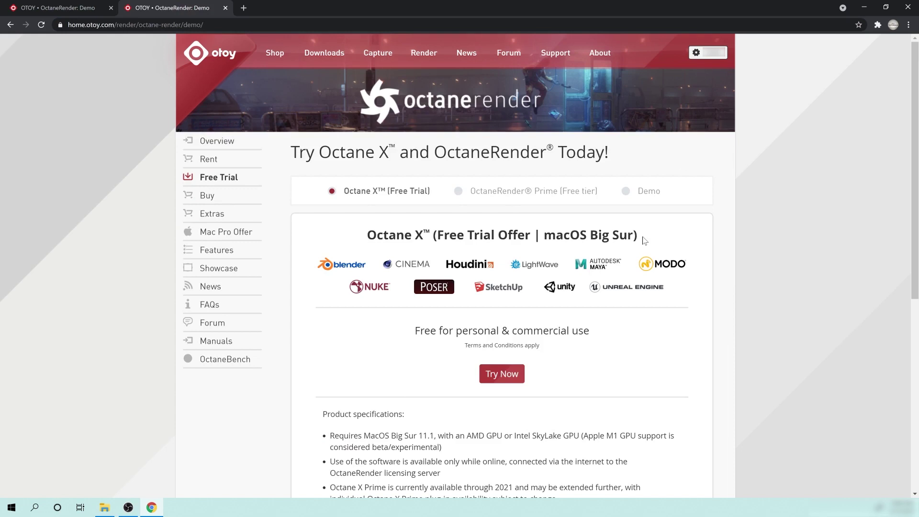
pyautogui.moveTo(638, 235); pyautogui.dragTo(417, 235)
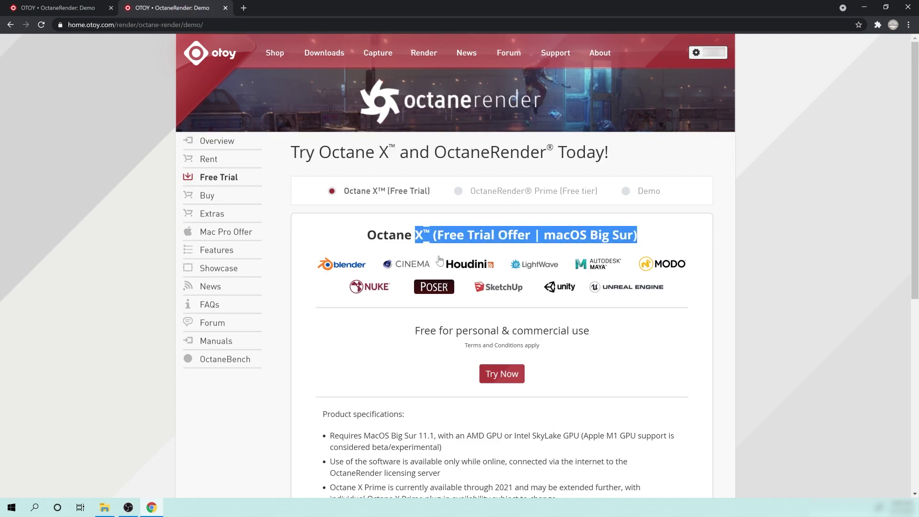
pyautogui.click(364, 238)
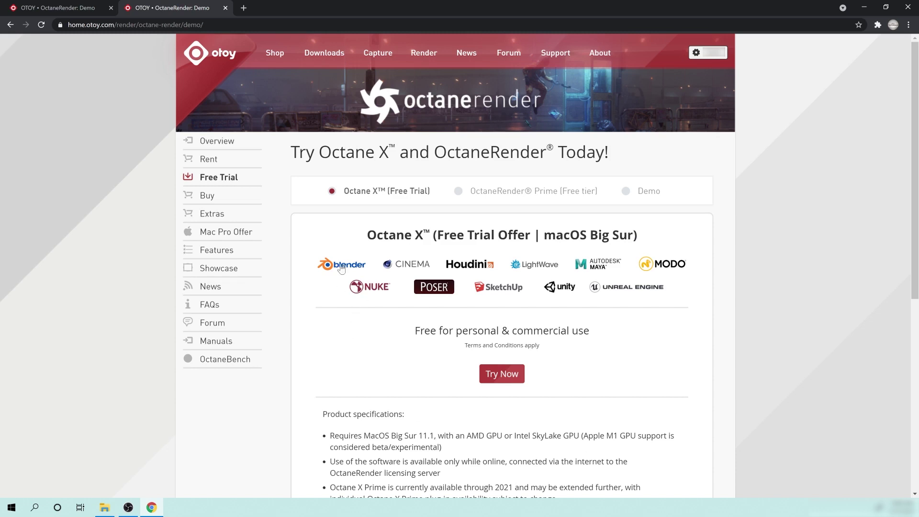
pyautogui.scroll(-3, 503, 304)
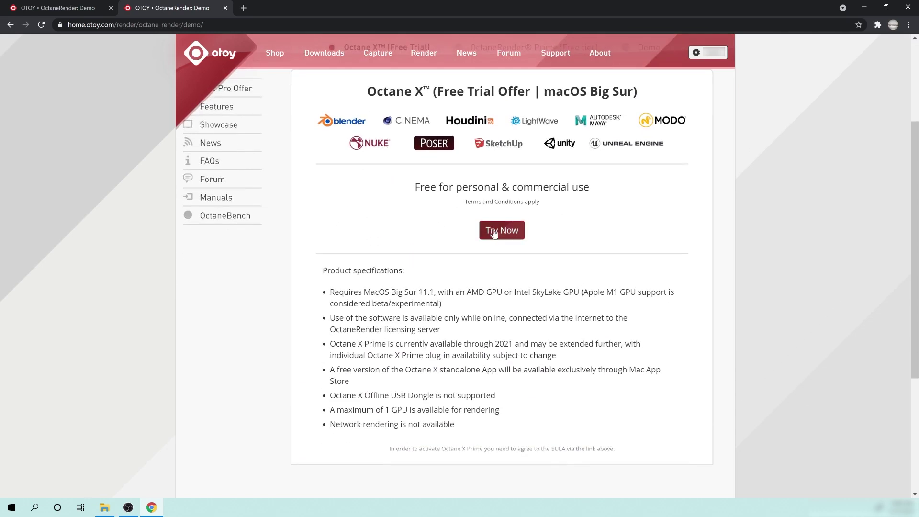
pyautogui.scroll(2, 620, 358)
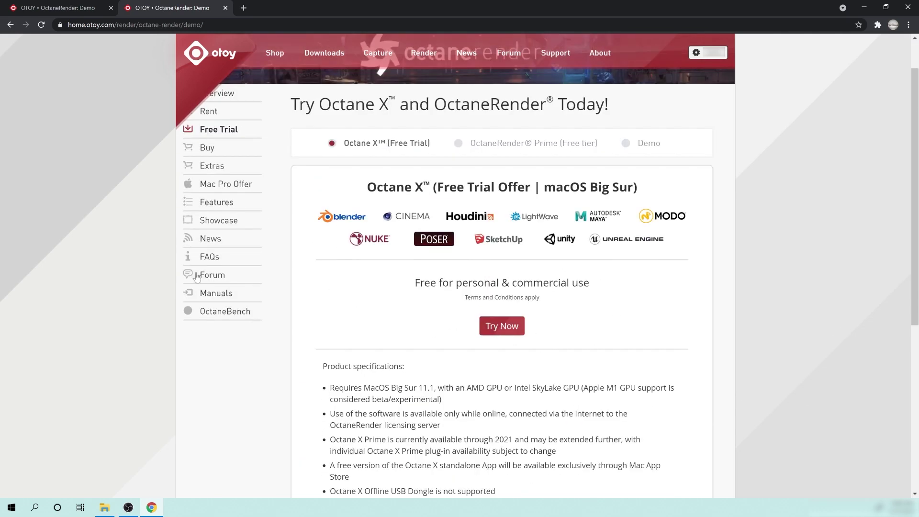
pyautogui.moveTo(348, 188); pyautogui.dragTo(620, 202)
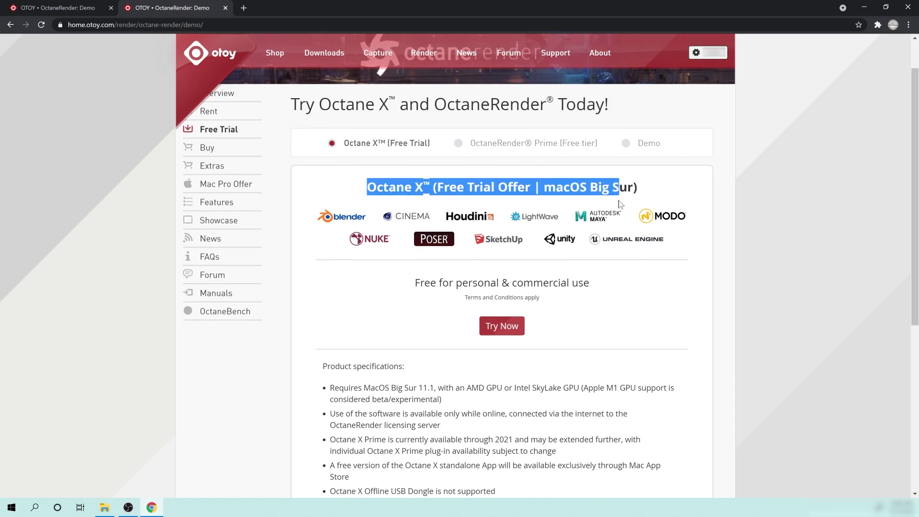
pyautogui.click(641, 188)
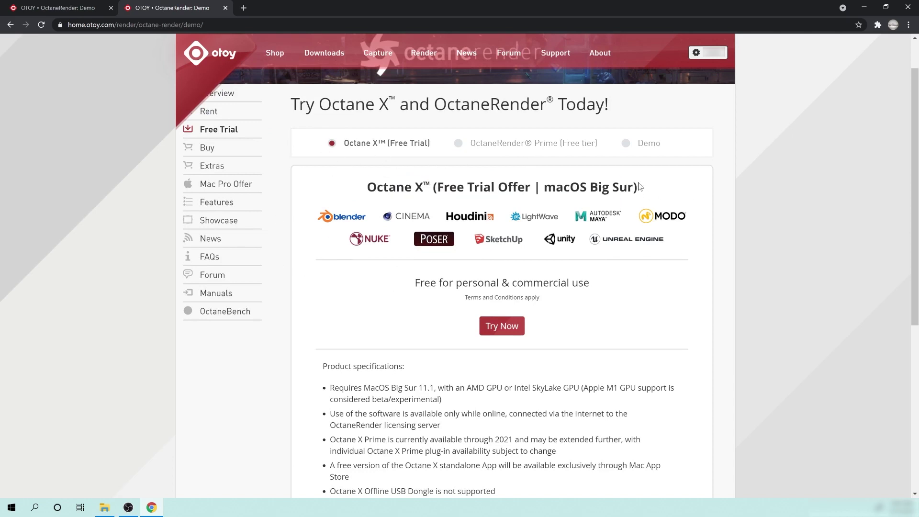
pyautogui.moveTo(641, 191)
pyautogui.mouseDown()
pyautogui.moveTo(366, 180)
pyautogui.moveTo(355, 188)
pyautogui.moveTo(653, 192)
pyautogui.mouseUp()
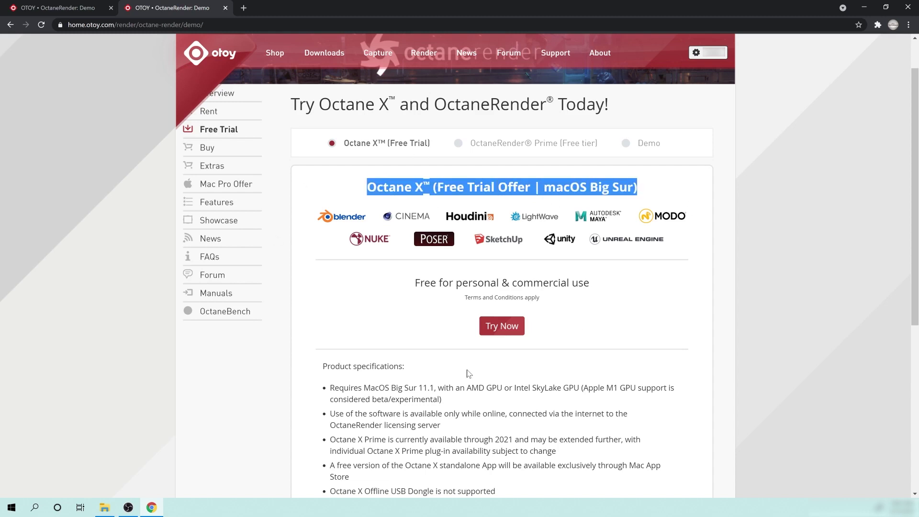
pyautogui.scroll(1, 405, 258)
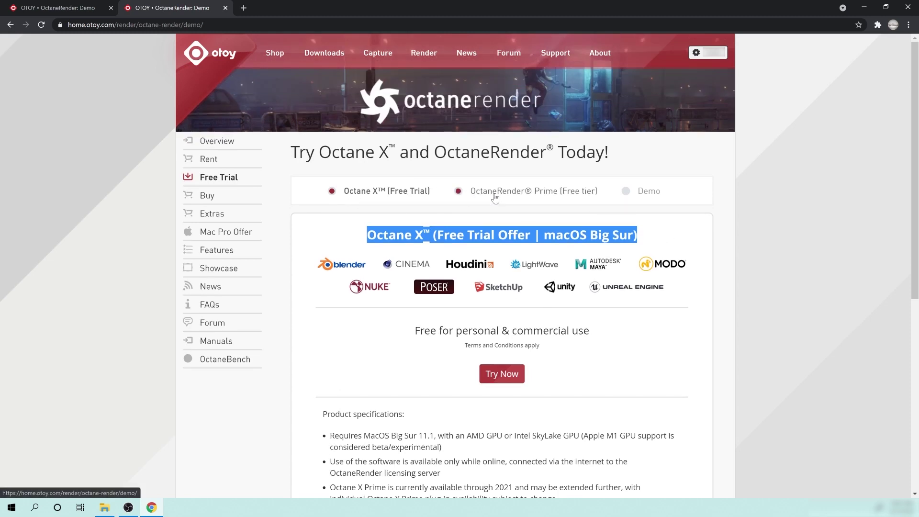
# - Select OctaneRender Prime (Free tier) and apply for it with Try Now
pyautogui.click(555, 193)
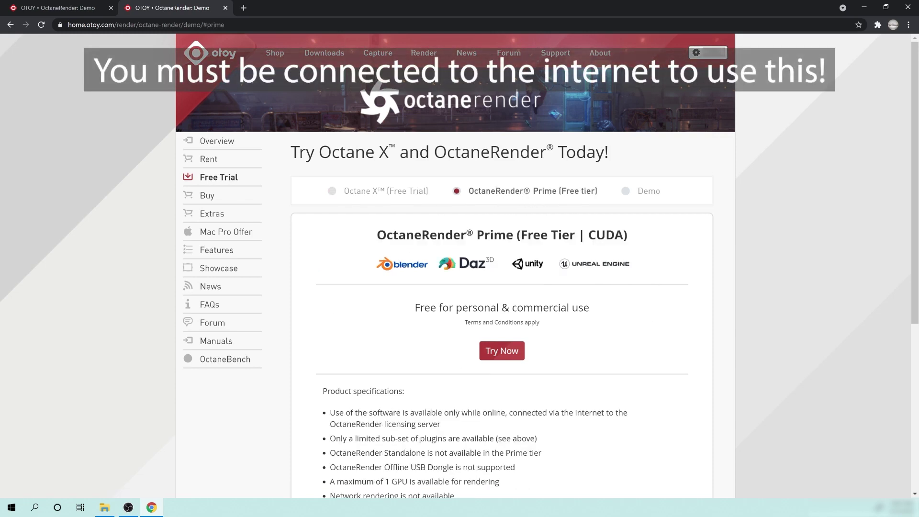
pyautogui.scroll(-2, 499, 271)
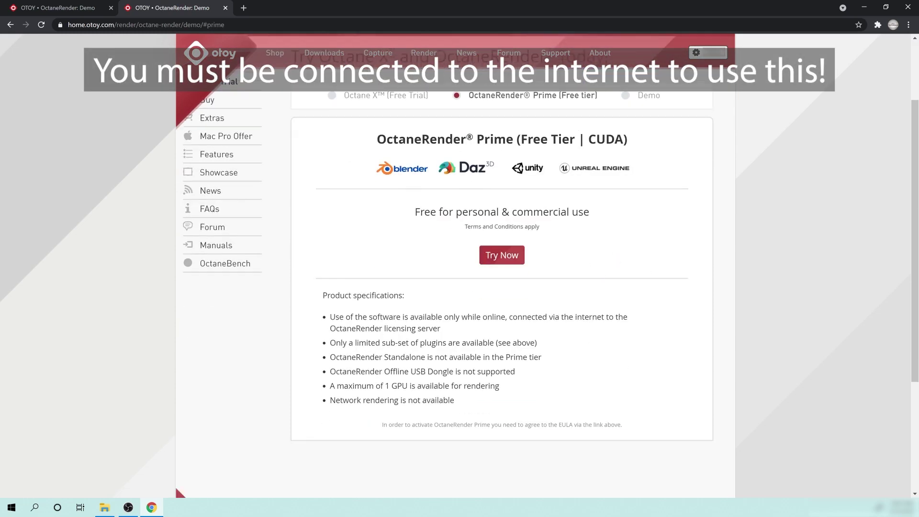
pyautogui.click(514, 258)
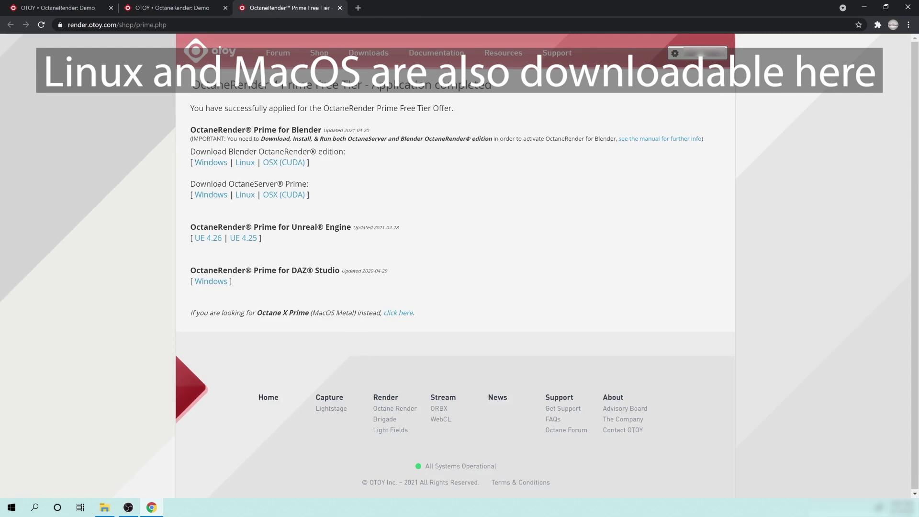
# - Download the Windows Blender OctaneRender edition and OctaneServer Prime for Windows
pyautogui.click(210, 162)
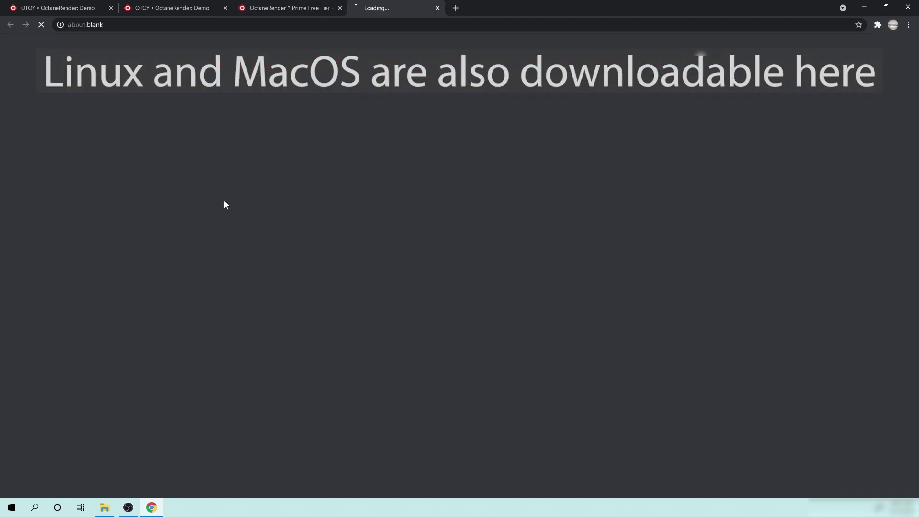
pyautogui.click(275, 8)
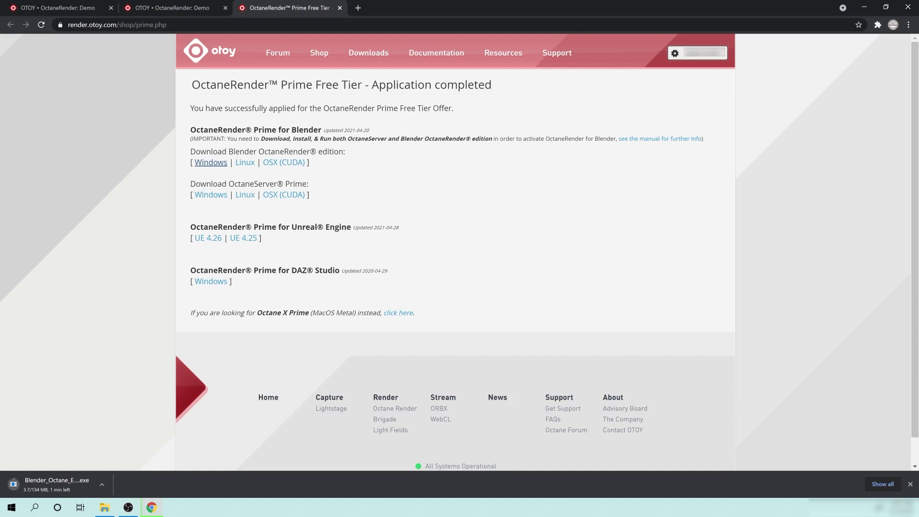
pyautogui.click(210, 194)
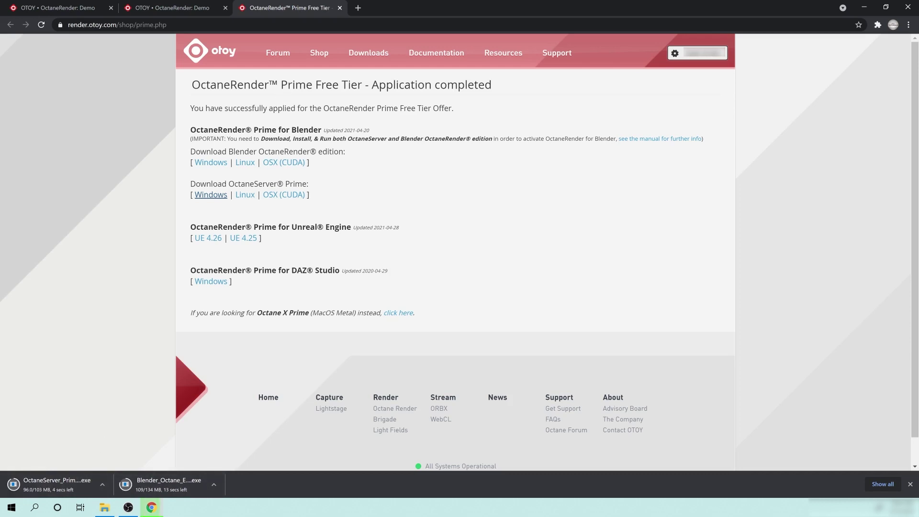
# - Open the plugin manual link in a new tab and highlight its intro and first installation step
pyautogui.rightClick(657, 138)
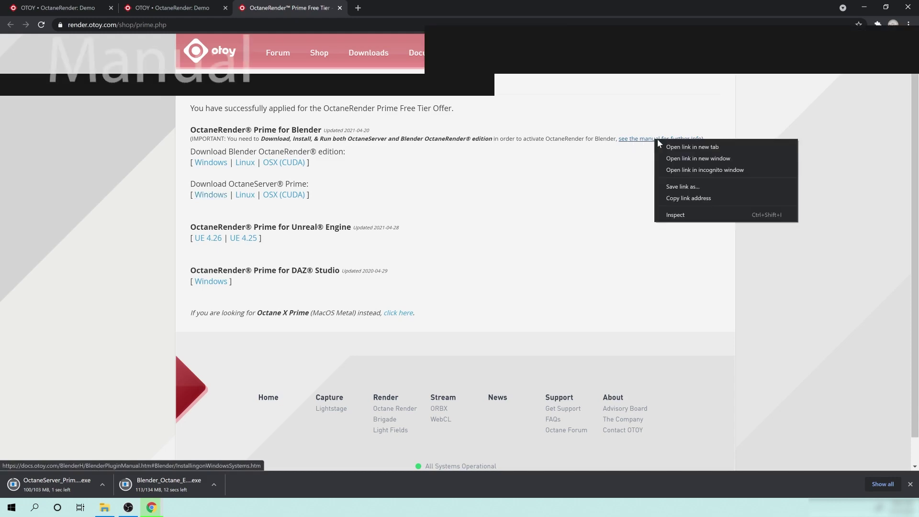
pyautogui.click(677, 145)
pyautogui.click(407, 7)
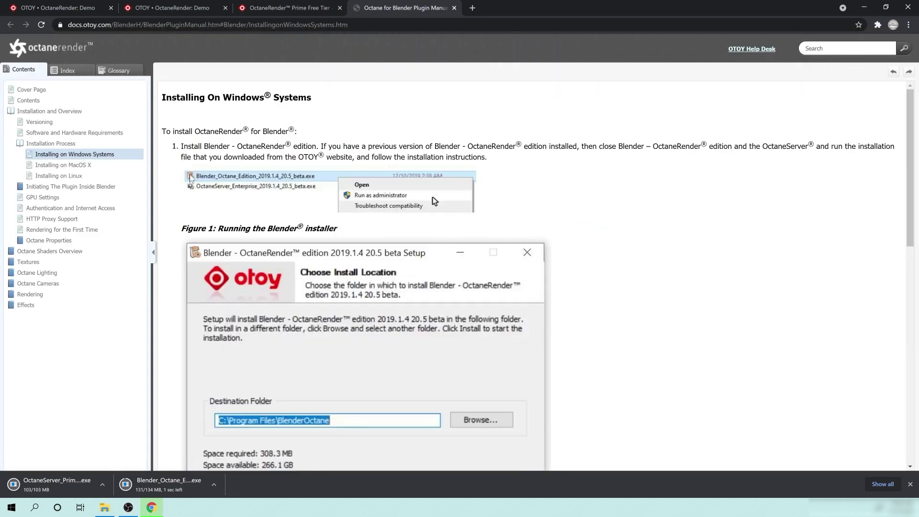
pyautogui.scroll(-3, 321, 256)
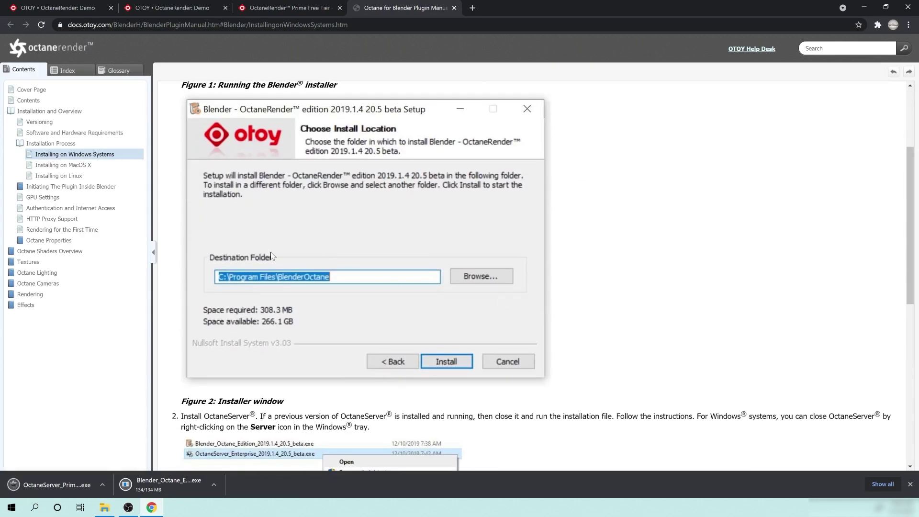
pyautogui.scroll(3, 271, 255)
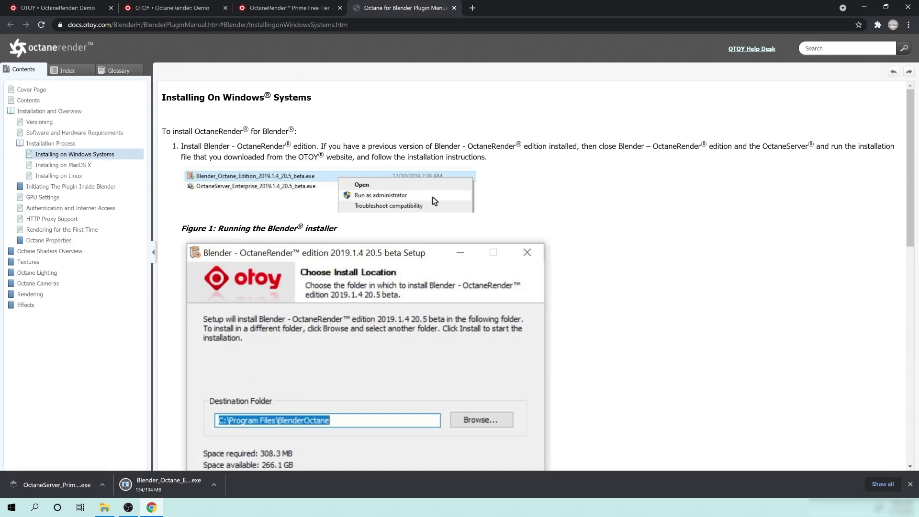
pyautogui.moveTo(166, 131); pyautogui.dragTo(293, 146)
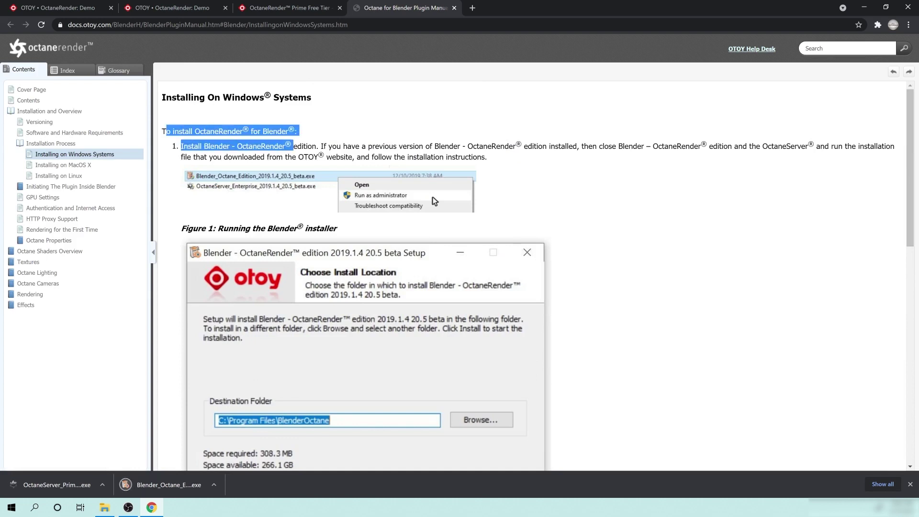
pyautogui.click(160, 125)
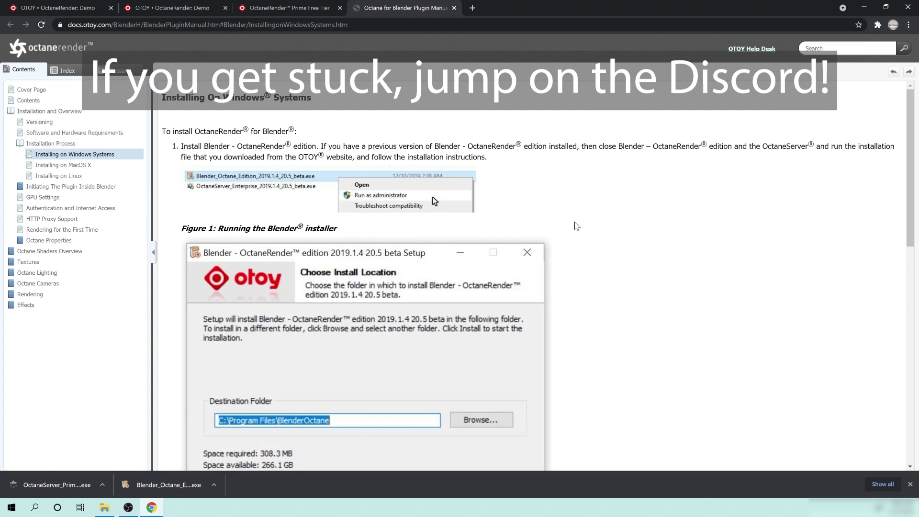
# - Scroll through the Installing On Windows Systems page, then open the MacOS installation page
pyautogui.scroll(-4, 281, 141)
pyautogui.scroll(-2, 578, 240)
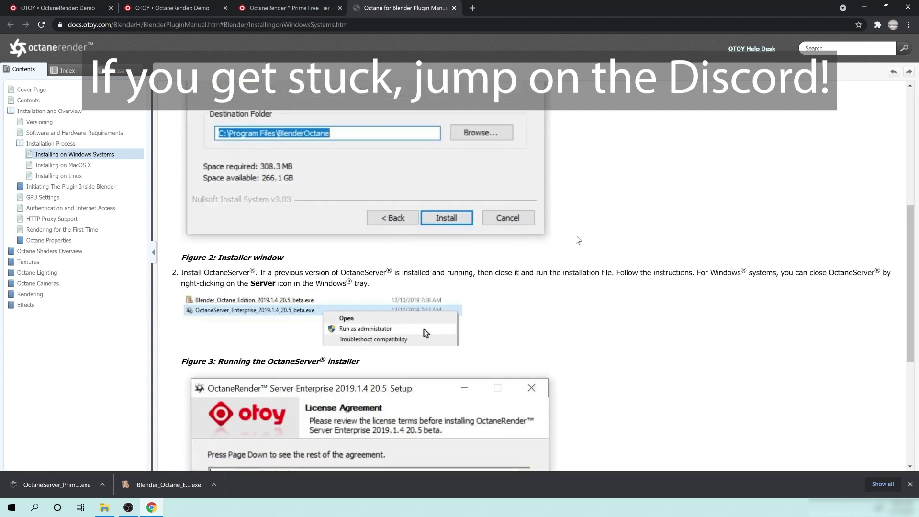
pyautogui.scroll(-2, 235, 235)
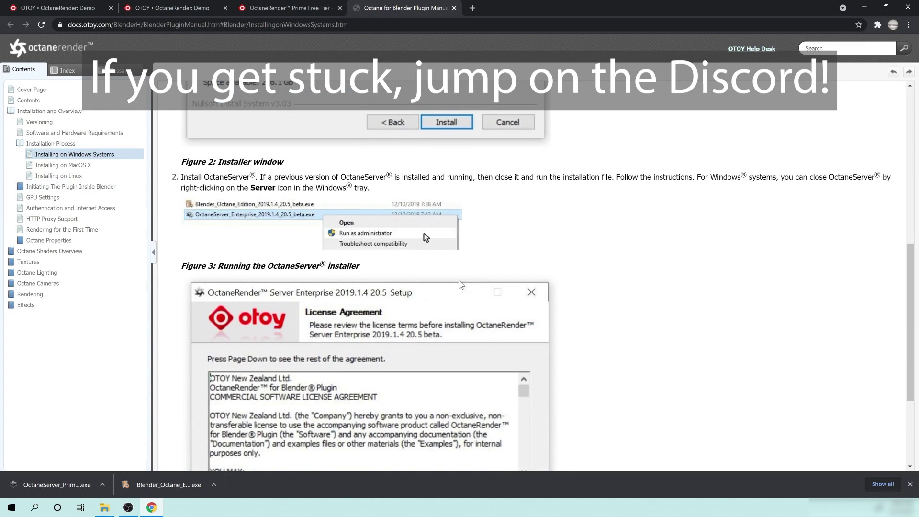
pyautogui.scroll(-1, 235, 234)
pyautogui.scroll(-2, 288, 192)
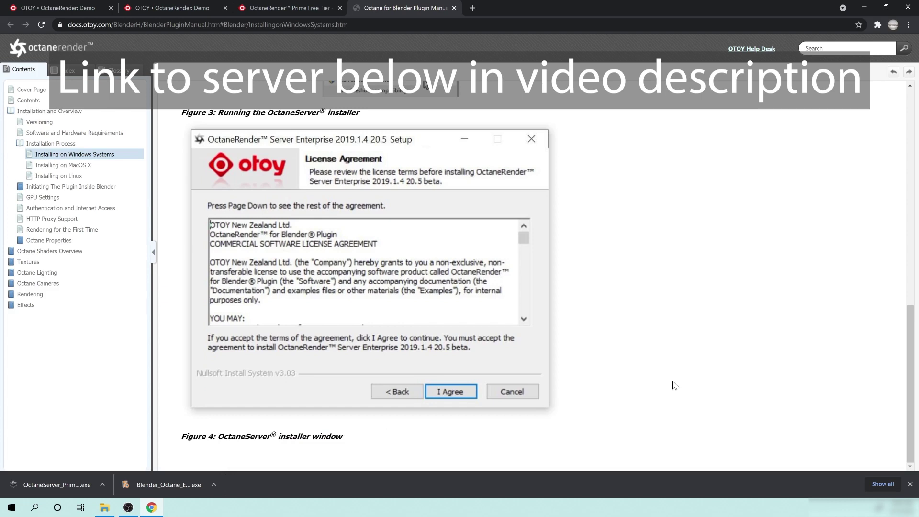
pyautogui.scroll(10, 370, 416)
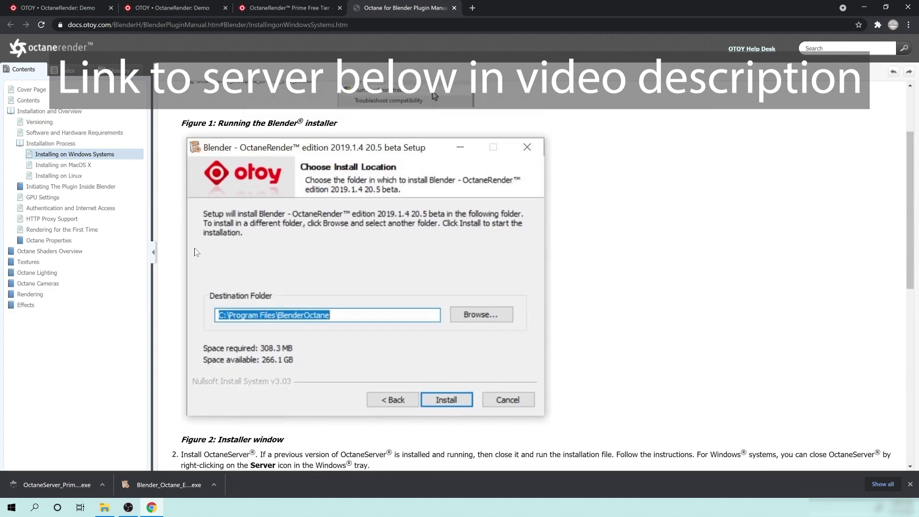
pyautogui.click(78, 165)
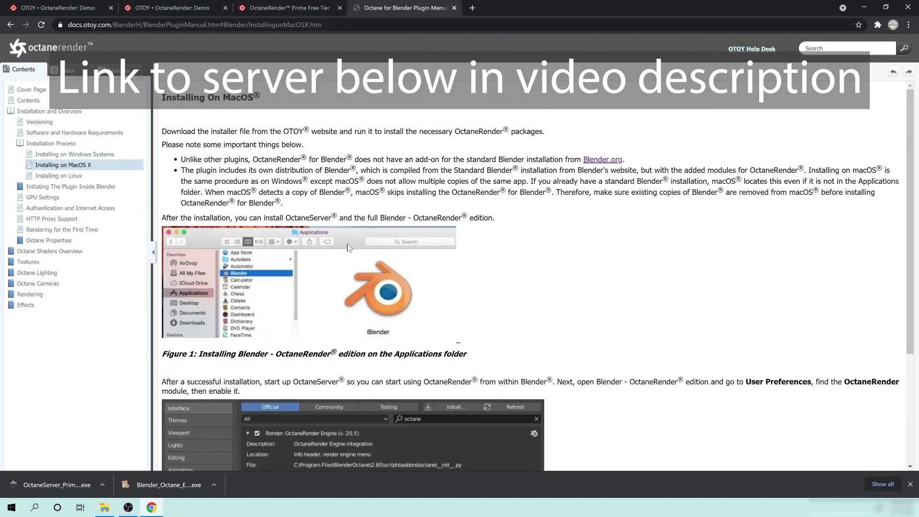
# - Scroll the MacOS install page, visit the Windows and Linux pages, then go back to Windows
pyautogui.scroll(-1, 533, 276)
pyautogui.scroll(-2, 379, 192)
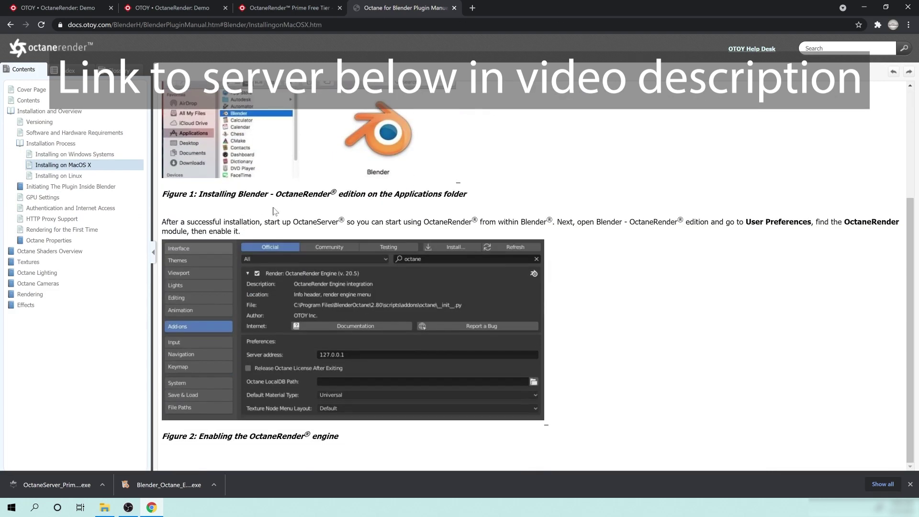
pyautogui.scroll(3, 435, 347)
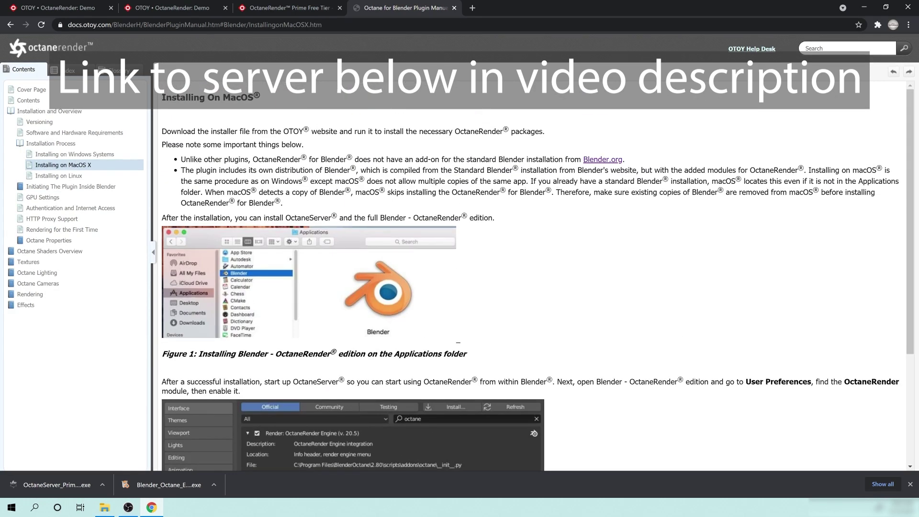
pyautogui.click(72, 154)
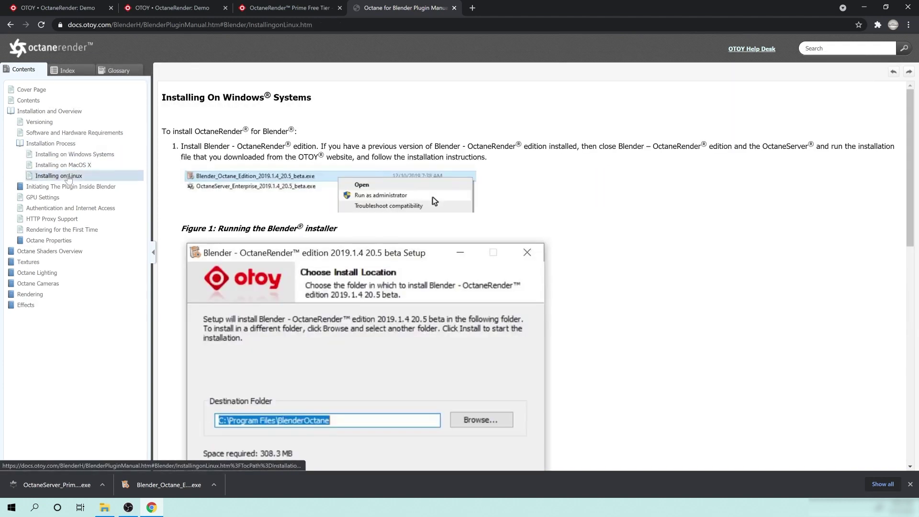
pyautogui.click(58, 175)
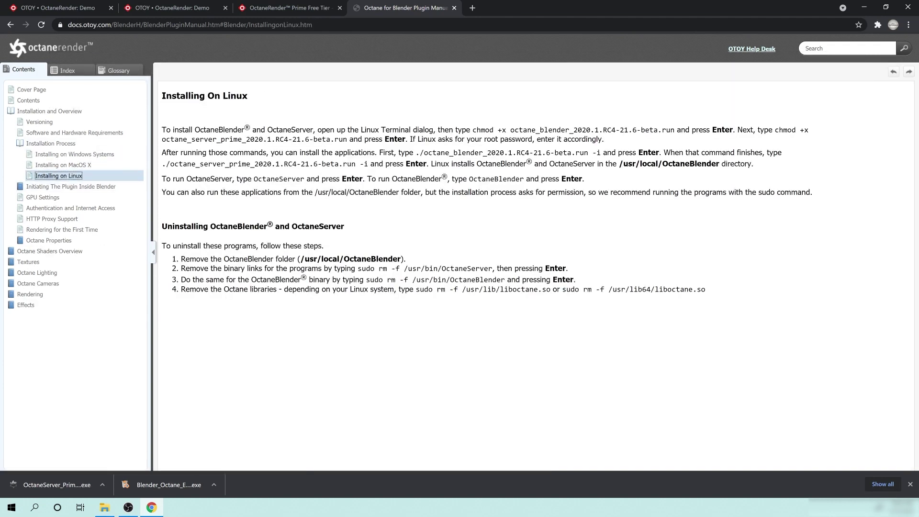
pyautogui.hotkey('alt', 'Left')
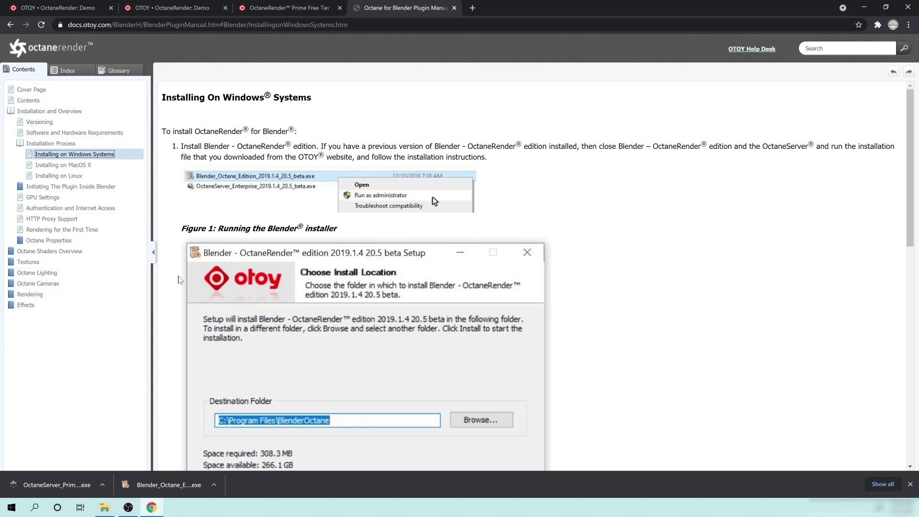
# - Browse Octane Lighting and its Texture, Daylight and Planetary Environment articles, then open Textures
pyautogui.click(37, 273)
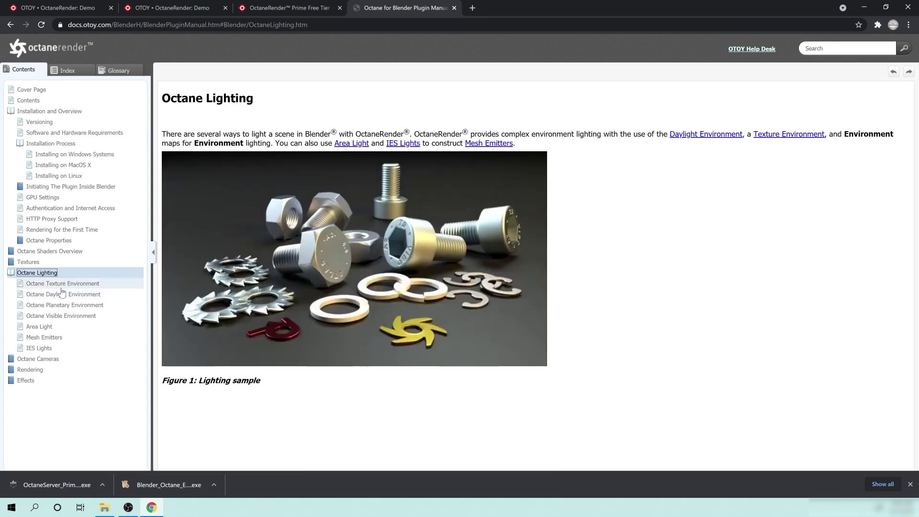
pyautogui.click(62, 286)
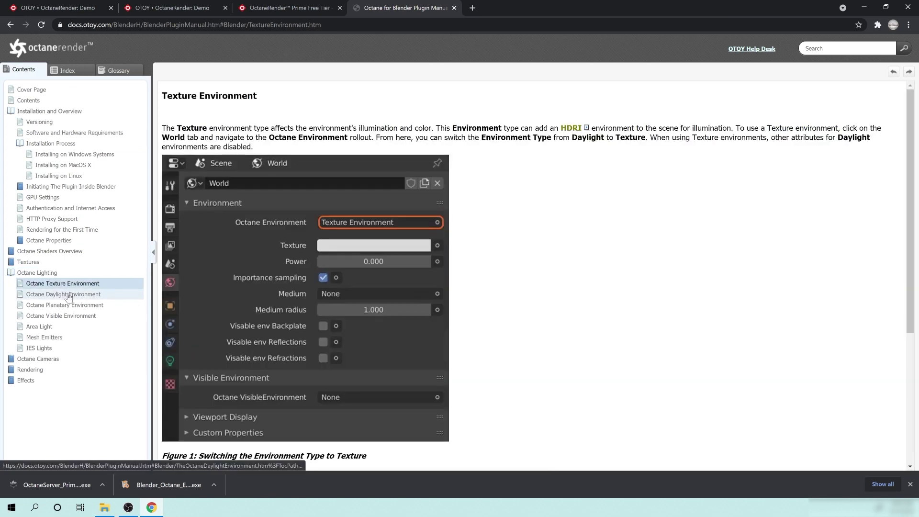
pyautogui.press('Down')
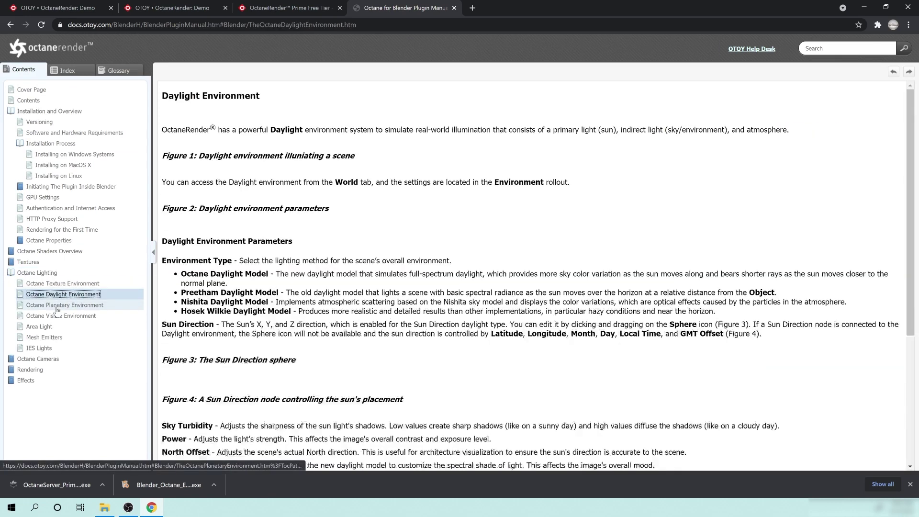
pyautogui.press('Down')
pyautogui.click(38, 272)
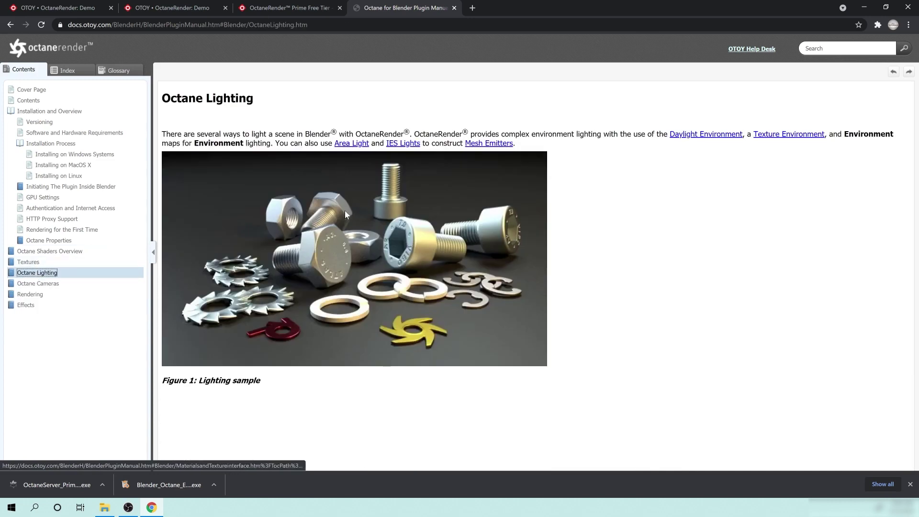
pyautogui.click(29, 263)
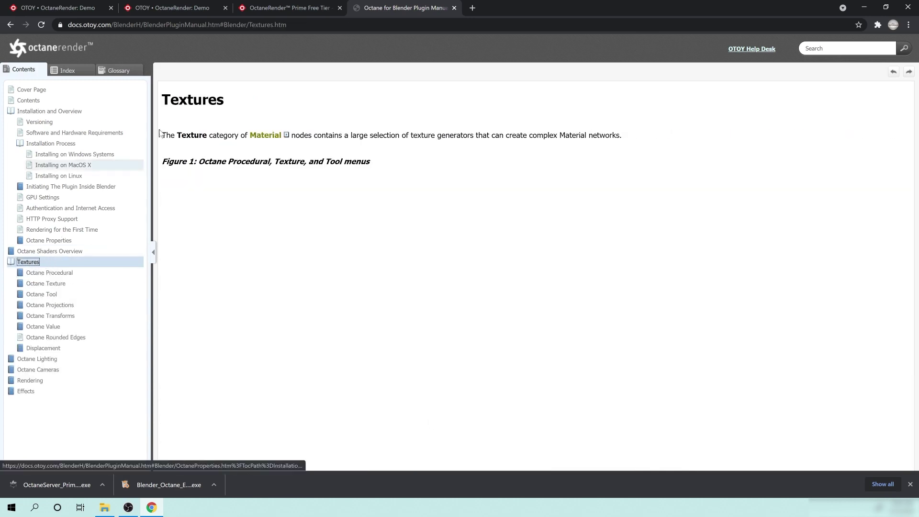
# - Select the Textures page's full URL in the address bar
pyautogui.hotkey('ctrl', 'l')
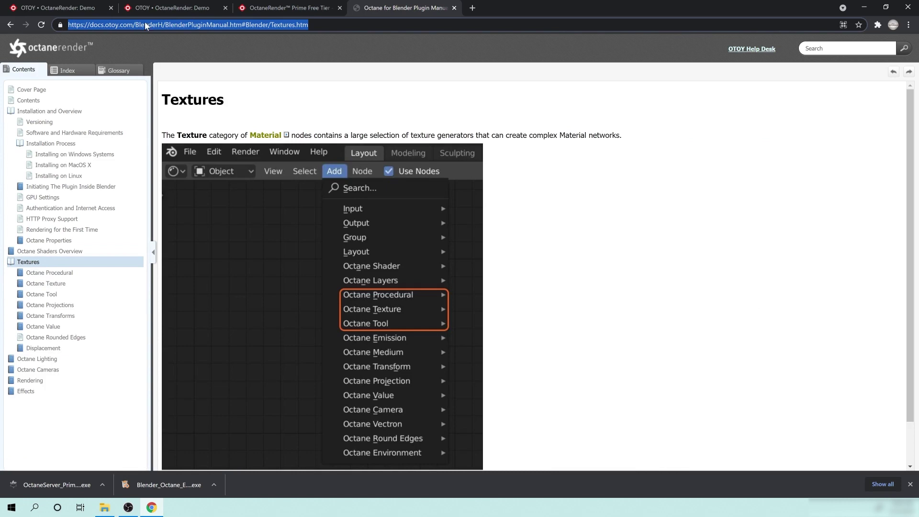
pyautogui.press('End')
pyautogui.hotkey('shift', 'Home')
pyautogui.press('End')
pyautogui.hotkey('shift', 'Home')
pyautogui.scroll(-1, 385, 166)
pyautogui.scroll(1, 499, 240)
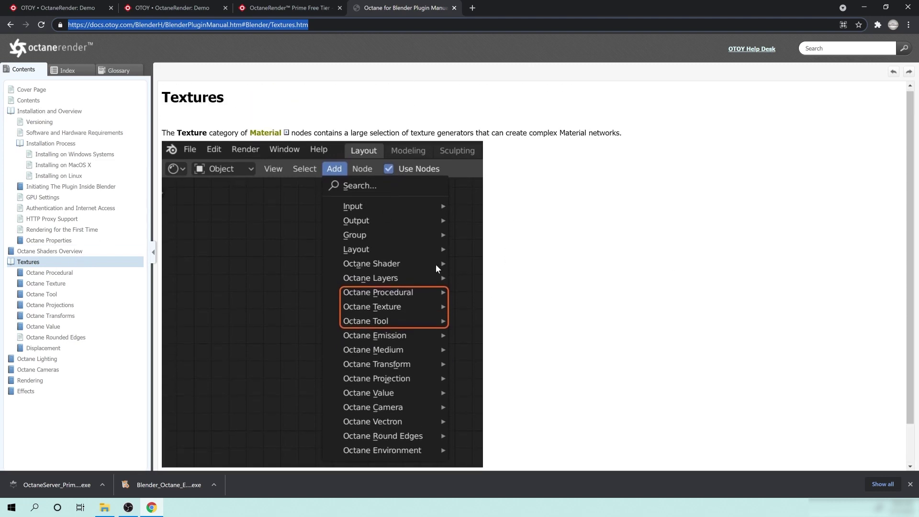
pyautogui.press('End')
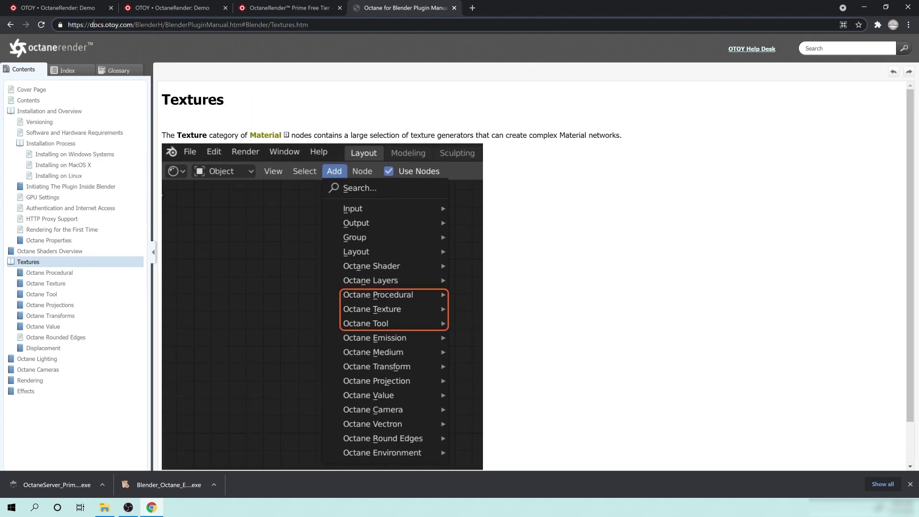
pyautogui.hotkey('shift', 'Home')
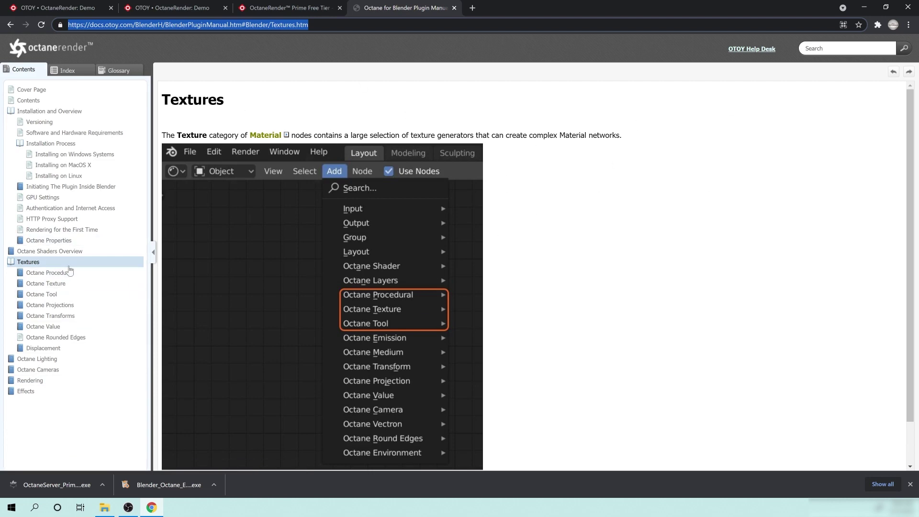
# - Show the OctaneServer Prime download in its folder and run it as administrator
pyautogui.click(307, 8)
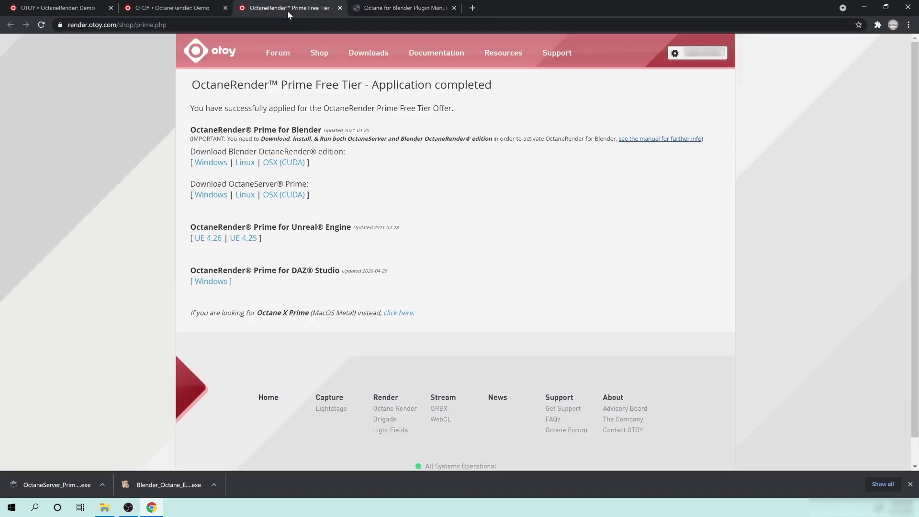
pyautogui.click(214, 485)
pyautogui.click(240, 452)
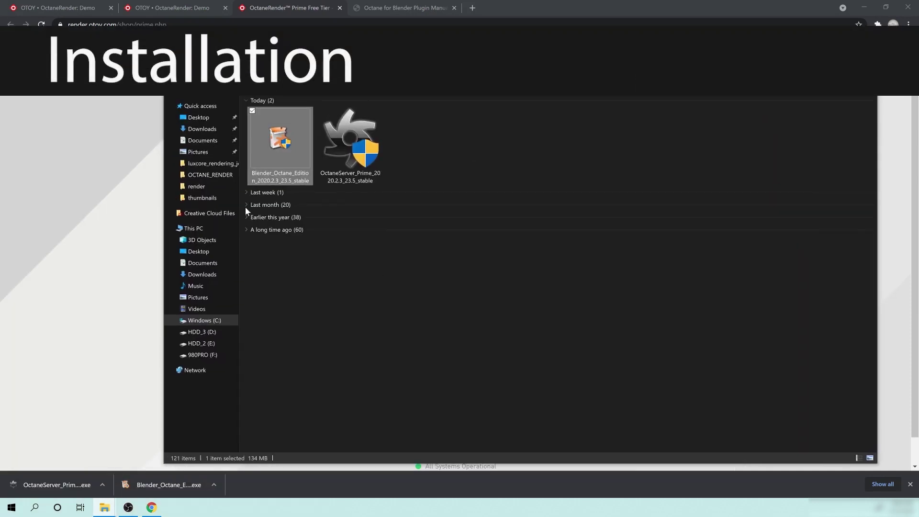
pyautogui.click(351, 142)
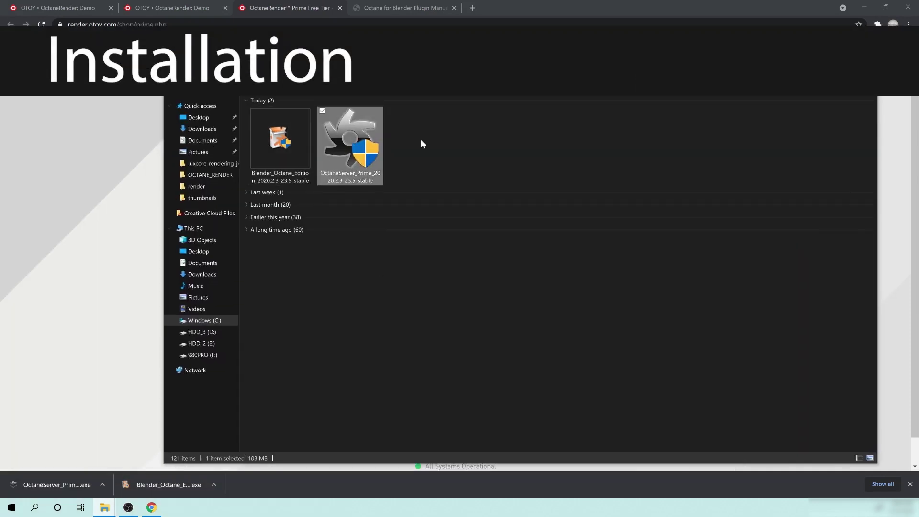
pyautogui.rightClick(303, 122)
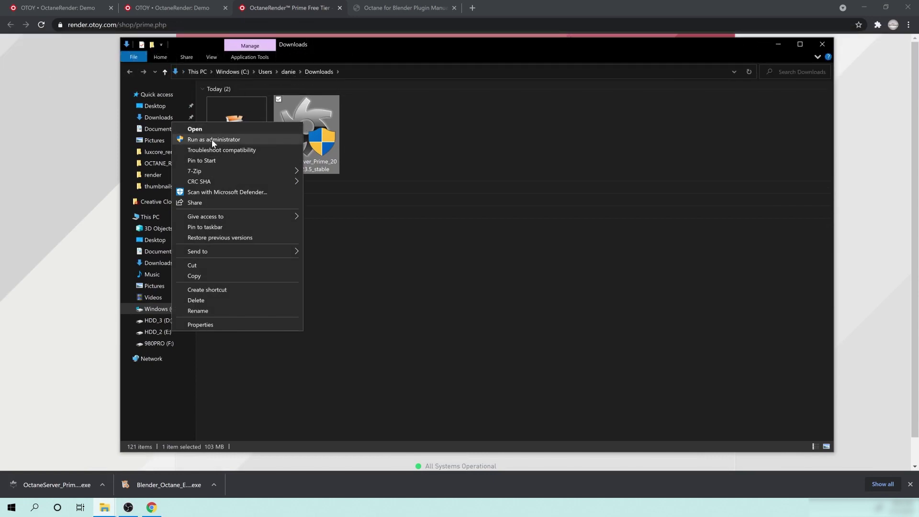
pyautogui.click(550, 4)
# - In the Blender plugin manual, open Installing on Windows Systems and scroll down
pyautogui.click(407, 8)
pyautogui.click(131, 155)
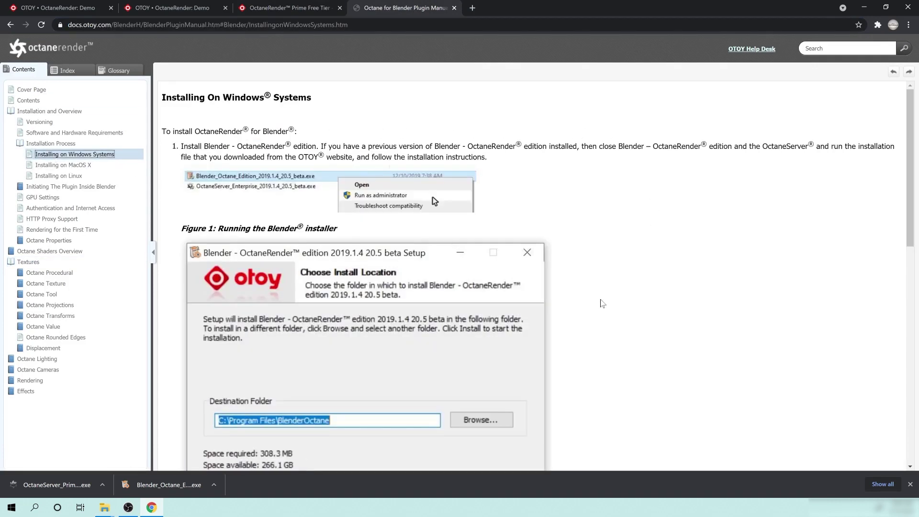
pyautogui.scroll(-4, 347, 243)
pyautogui.scroll(-7, 347, 243)
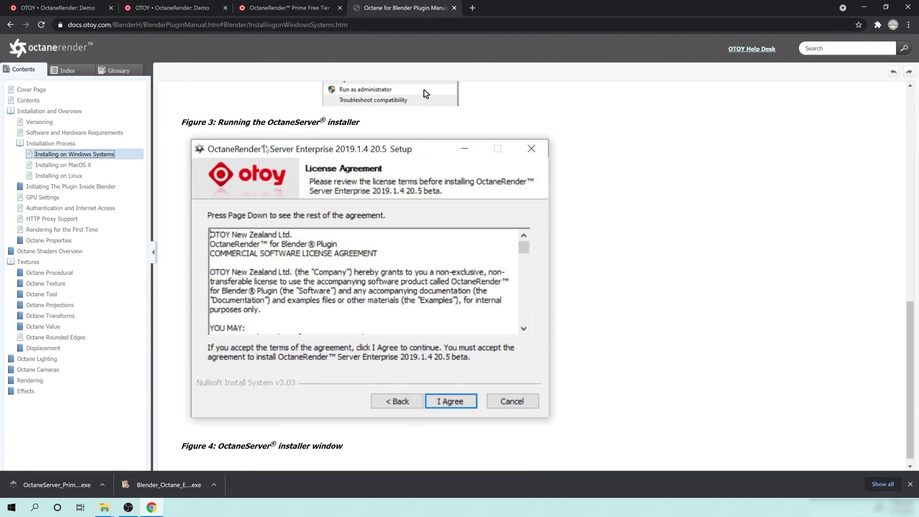
pyautogui.scroll(9, 331, 235)
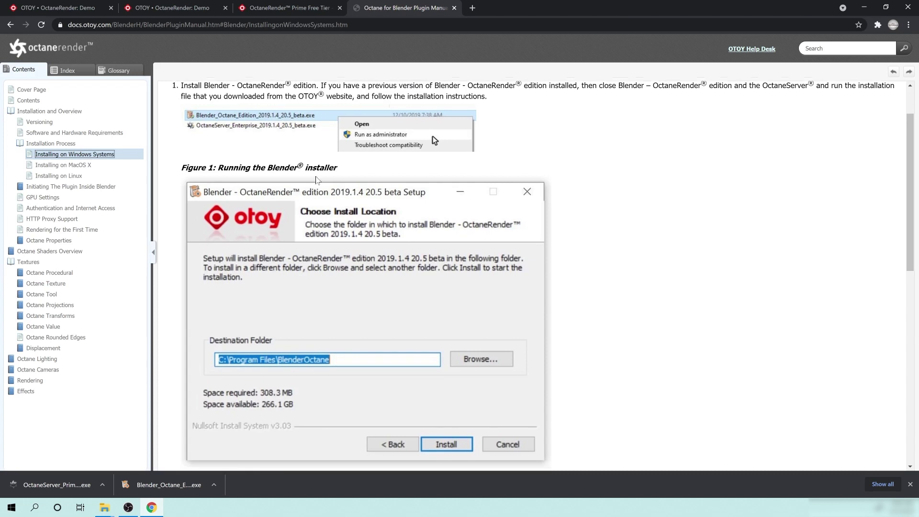
pyautogui.scroll(-3, 433, 125)
pyautogui.scroll(4, 435, 158)
pyautogui.scroll(-1, 437, 199)
pyautogui.scroll(-10, 437, 200)
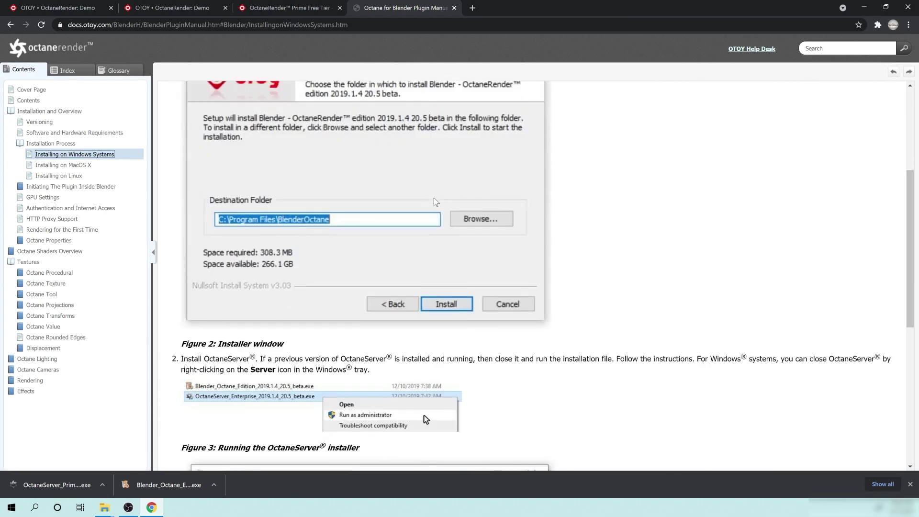
pyautogui.scroll(3, 437, 200)
pyautogui.scroll(-2, 303, 165)
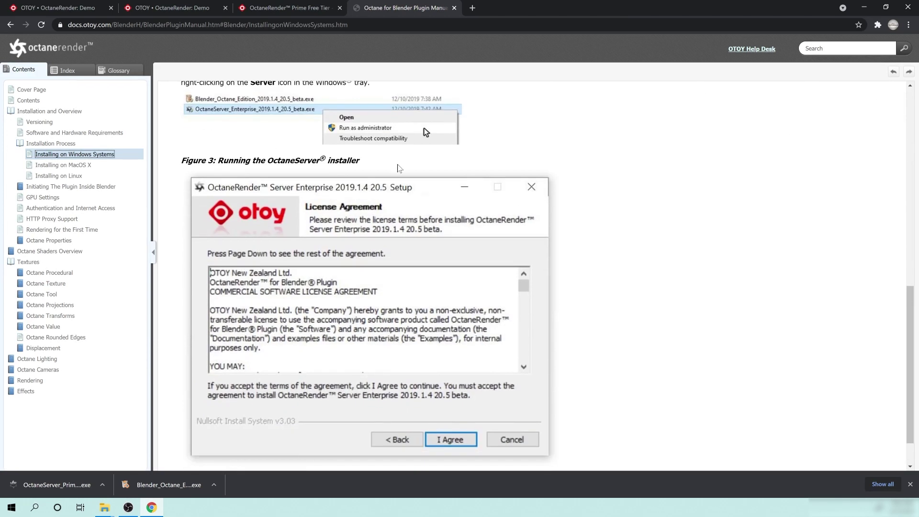
pyautogui.scroll(2, 324, 346)
pyautogui.scroll(8, 324, 346)
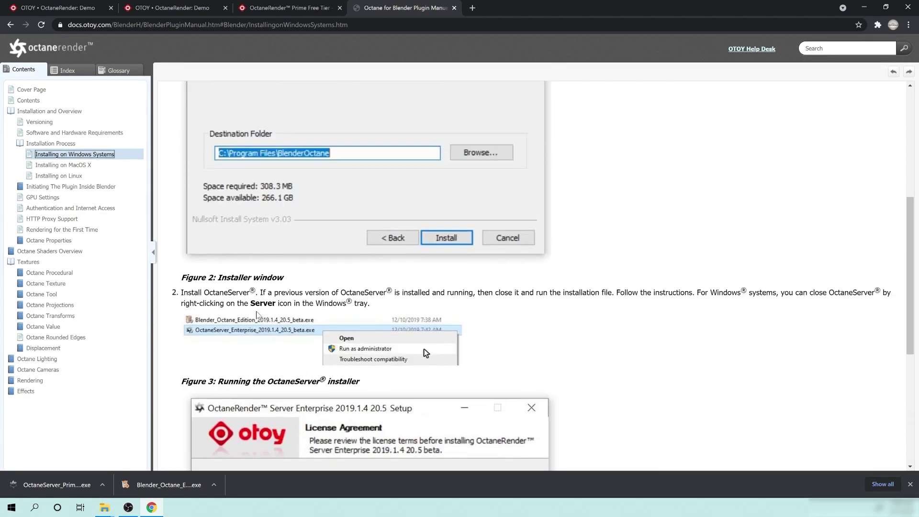
pyautogui.scroll(-10, 301, 218)
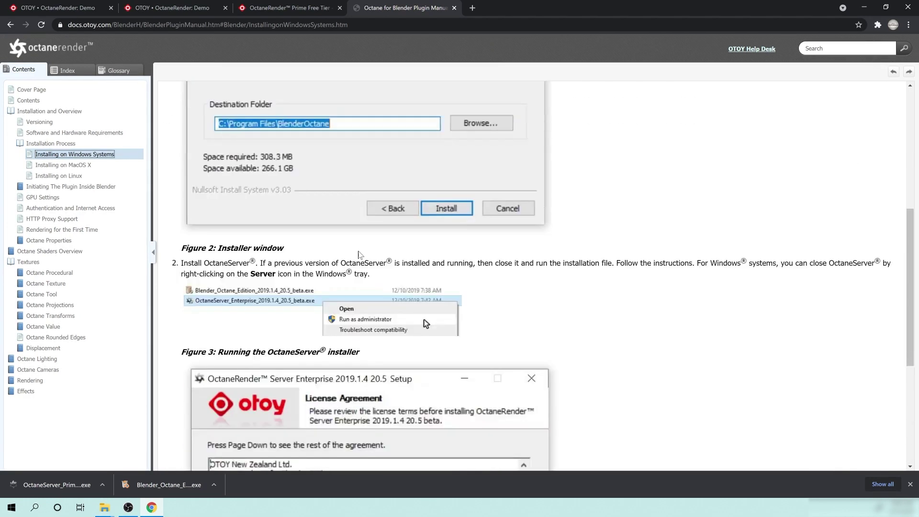
pyautogui.scroll(11, 333, 194)
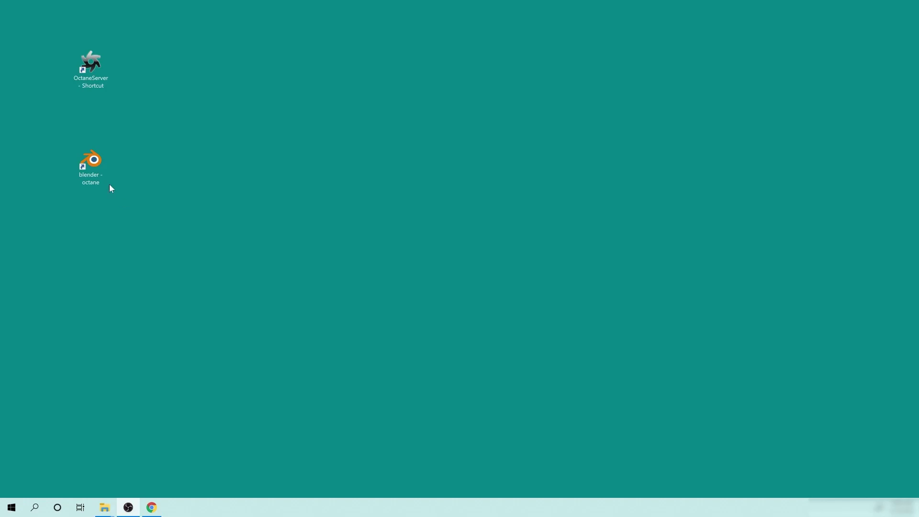
# - Line up the OctaneServer - Shortcut and blender - octane icons next to each other at the top of the desktop
pyautogui.moveTo(109, 183); pyautogui.dragTo(438, 93)
pyautogui.moveTo(90, 70); pyautogui.dragTo(276, 115)
pyautogui.moveTo(415, 73); pyautogui.dragTo(423, 121)
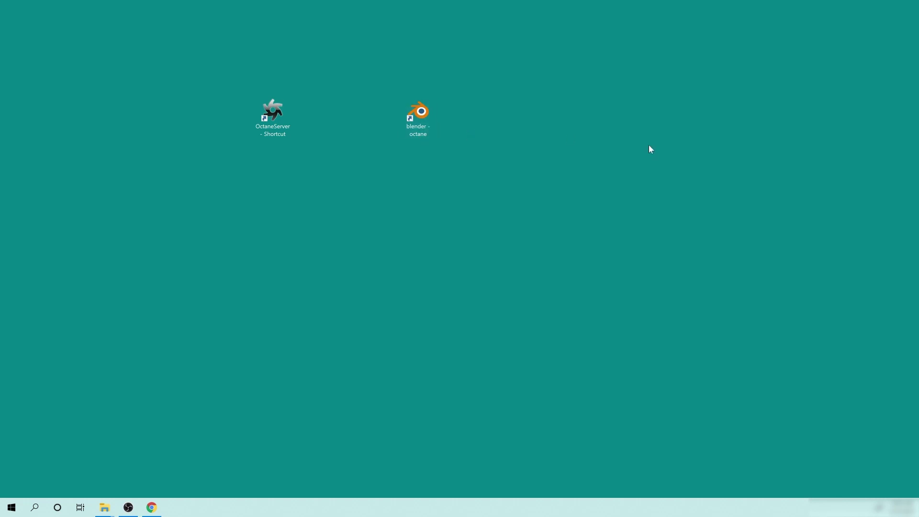
pyautogui.moveTo(419, 118); pyautogui.dragTo(347, 120)
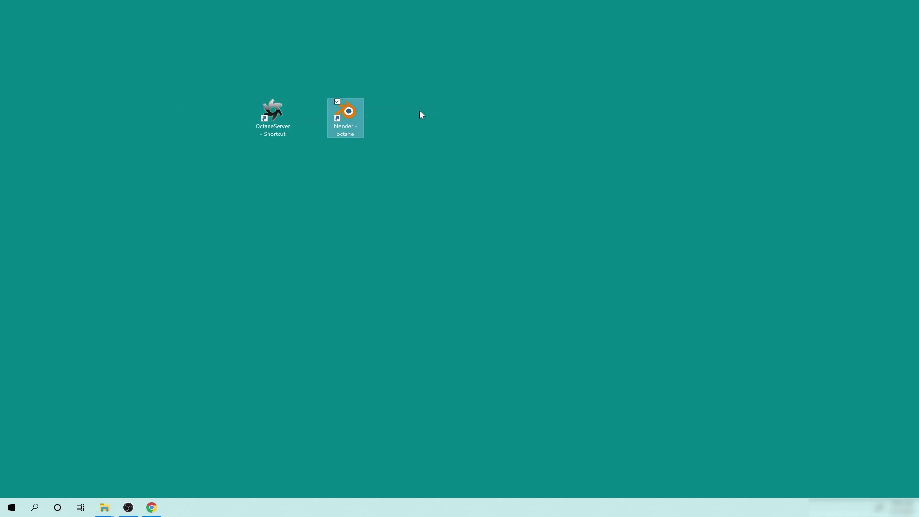
pyautogui.click(273, 105)
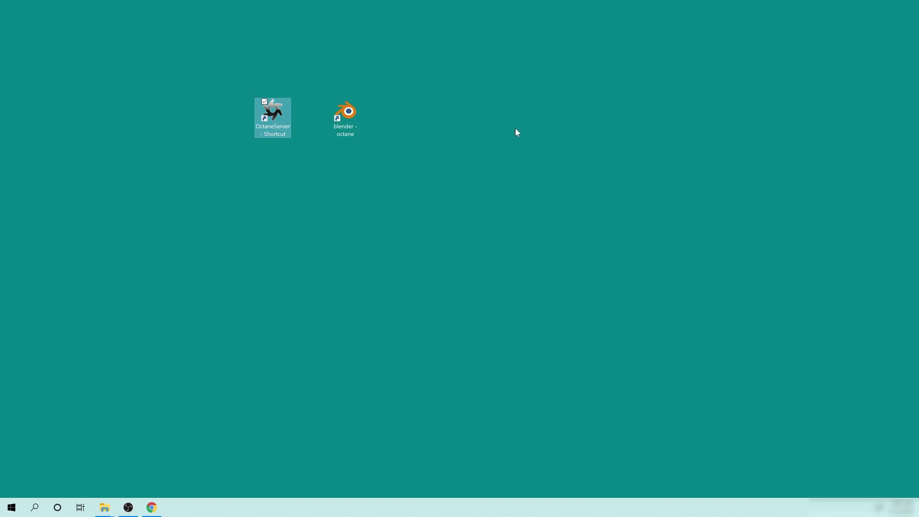
pyautogui.click(350, 114)
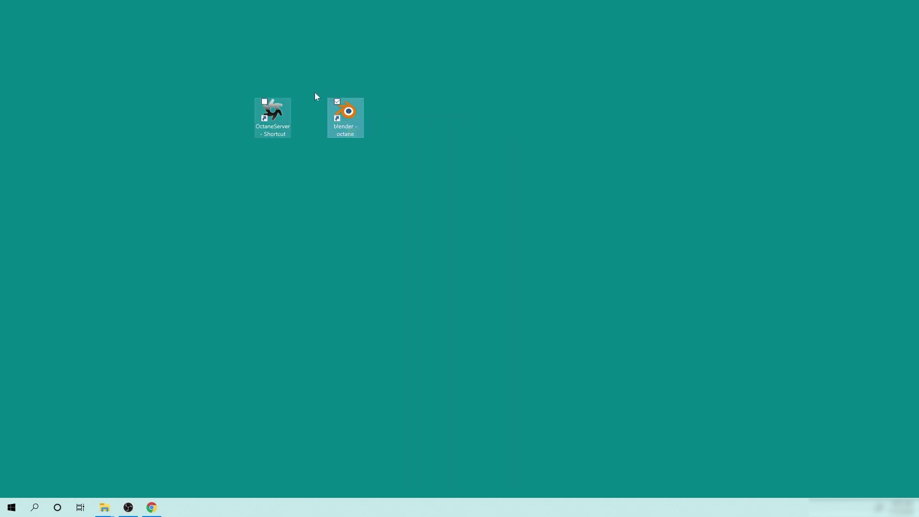
pyautogui.click(273, 116)
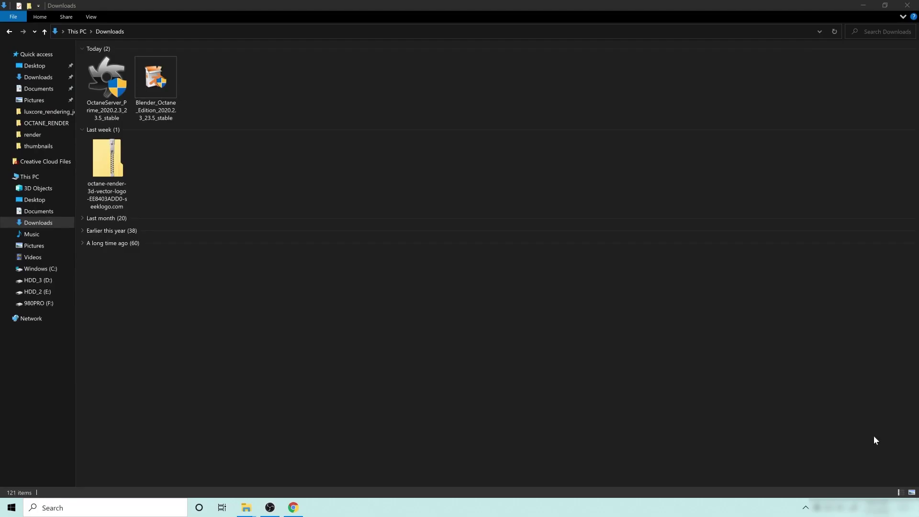
# - Bring up the OctaneServer activation status from its tray icon menu, showing it is not activated
pyautogui.click(806, 506)
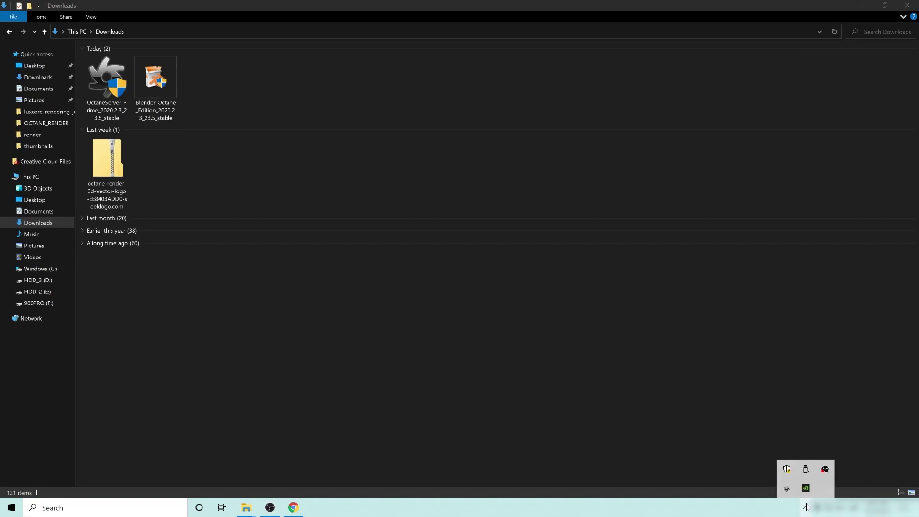
pyautogui.rightClick(784, 489)
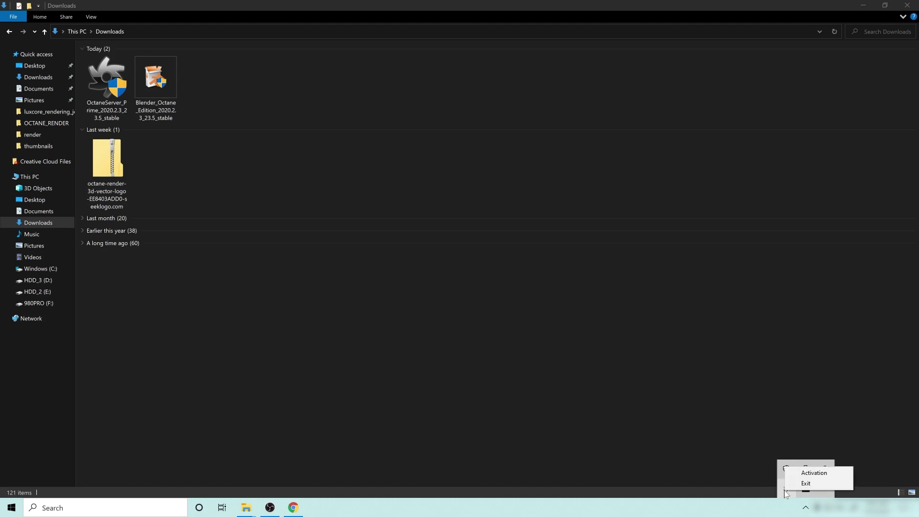
pyautogui.click(814, 472)
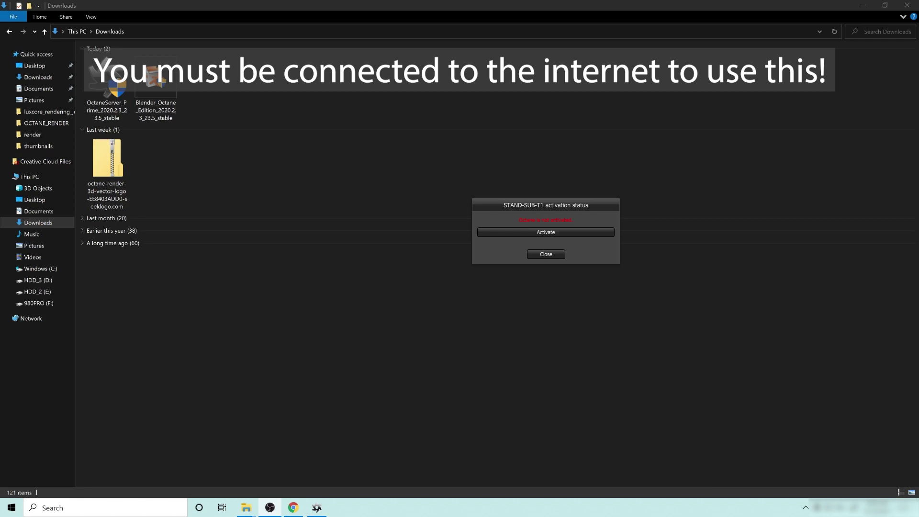
# - Activate OctaneServer online and maximize the browser on the OctaneRender Subscriptions page
pyautogui.click(544, 234)
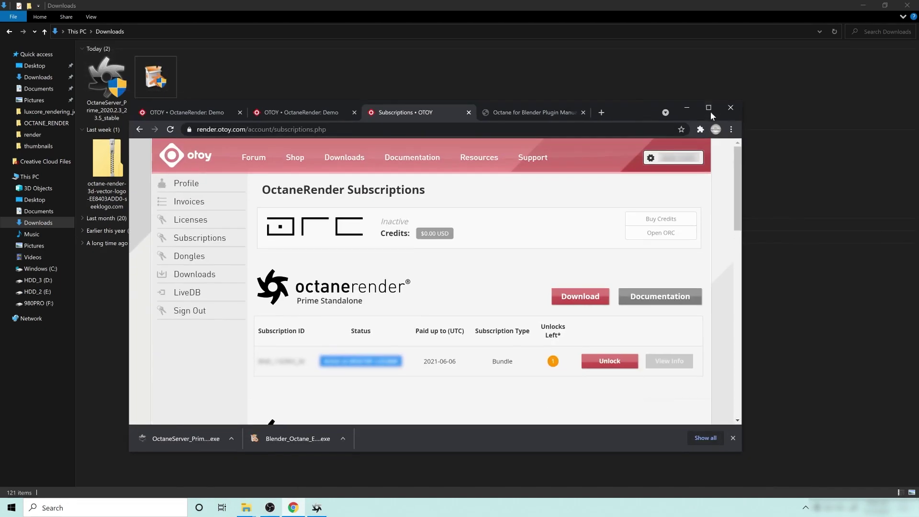
pyautogui.click(710, 112)
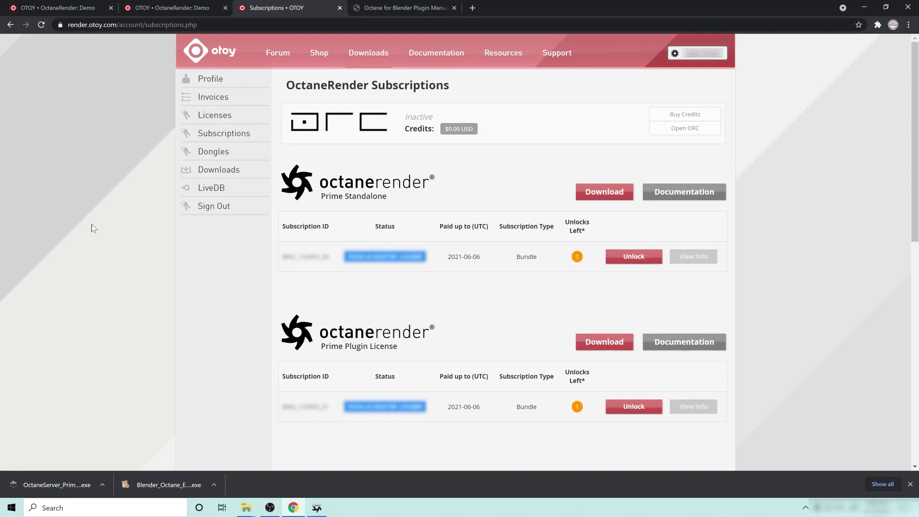
pyautogui.click(389, 56)
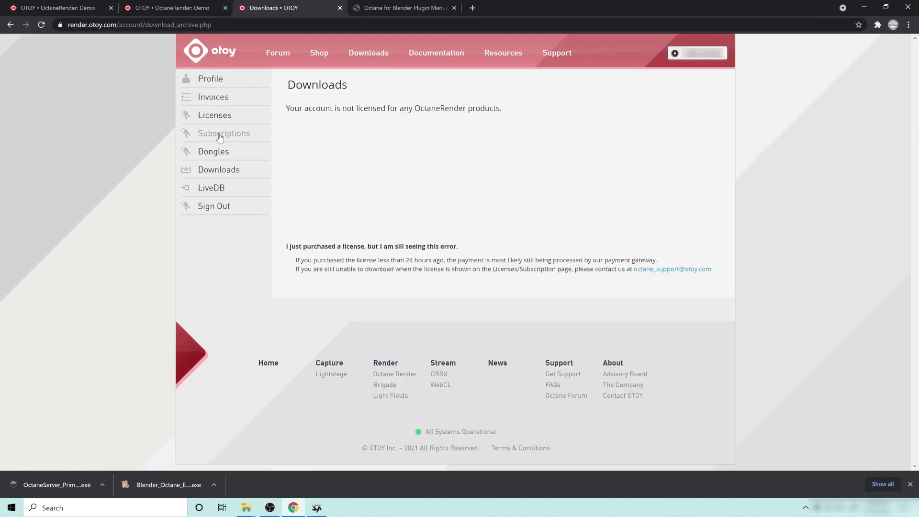
pyautogui.click(196, 138)
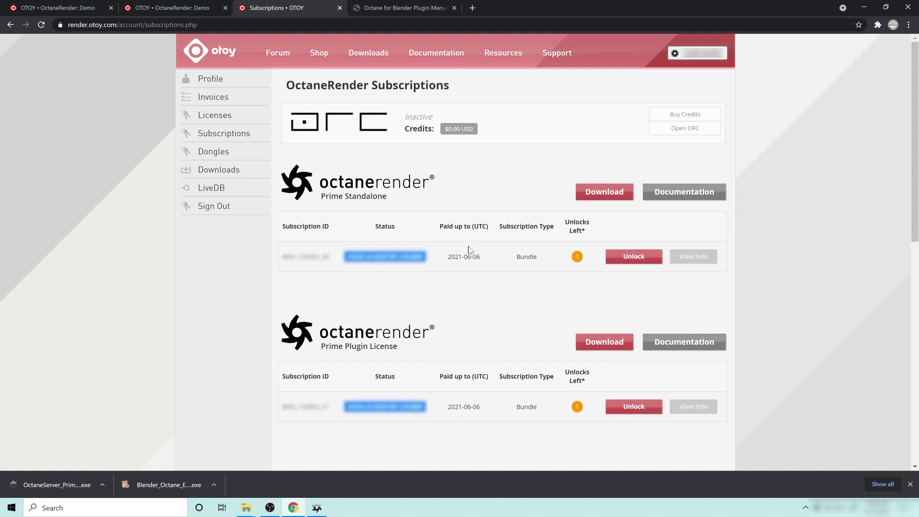
pyautogui.tripleClick(478, 258)
pyautogui.click(489, 263)
pyautogui.moveTo(486, 260); pyautogui.dragTo(468, 258)
pyautogui.click(492, 256)
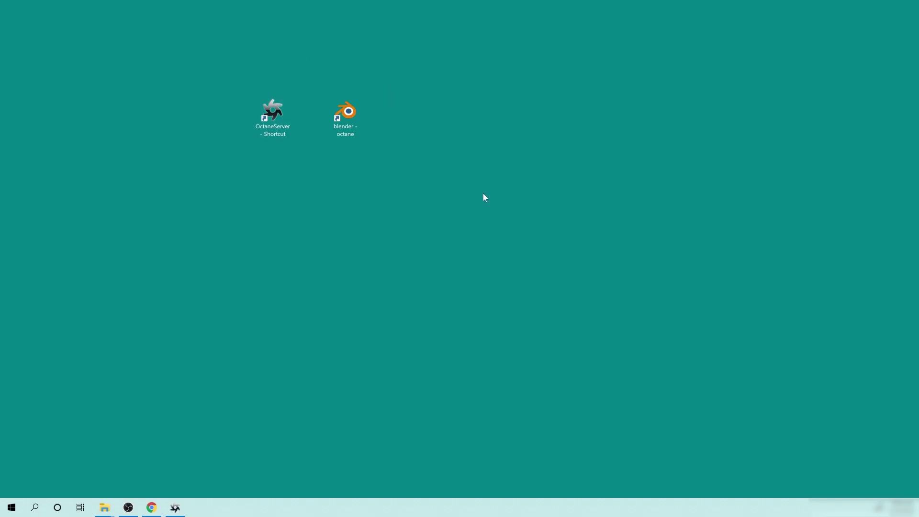
# - Launch Blender 2.91.2 Octane edition, dismiss its splash screen and orbit around the default cube
pyautogui.doubleClick(345, 113)
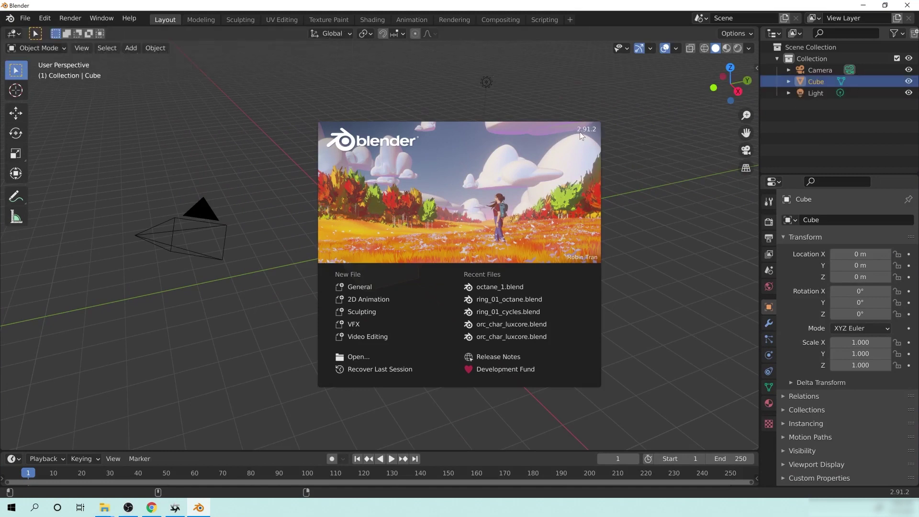
pyautogui.click(539, 225)
pyautogui.moveTo(540, 224); pyautogui.dragTo(644, 115, button='middle')
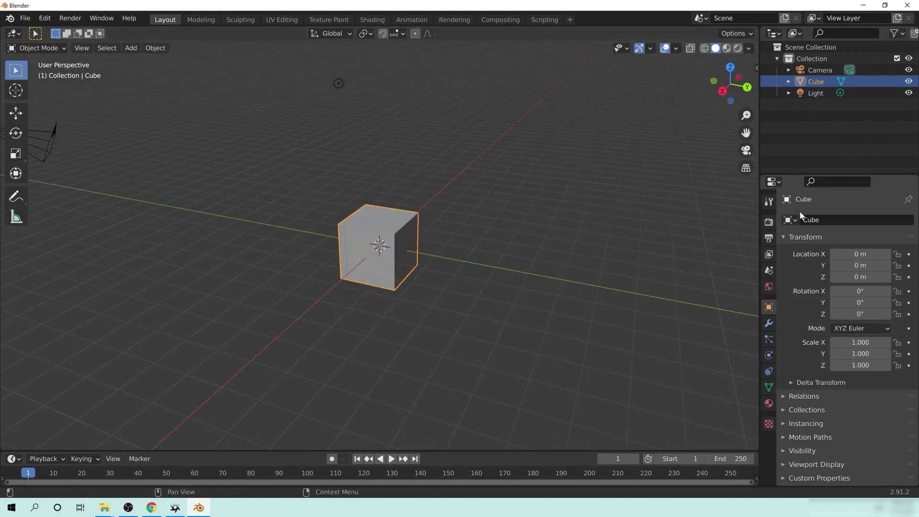
# - Set the Render Engine to Octane in Render Properties and collapse the kernel and Server panels
pyautogui.click(769, 222)
pyautogui.click(854, 220)
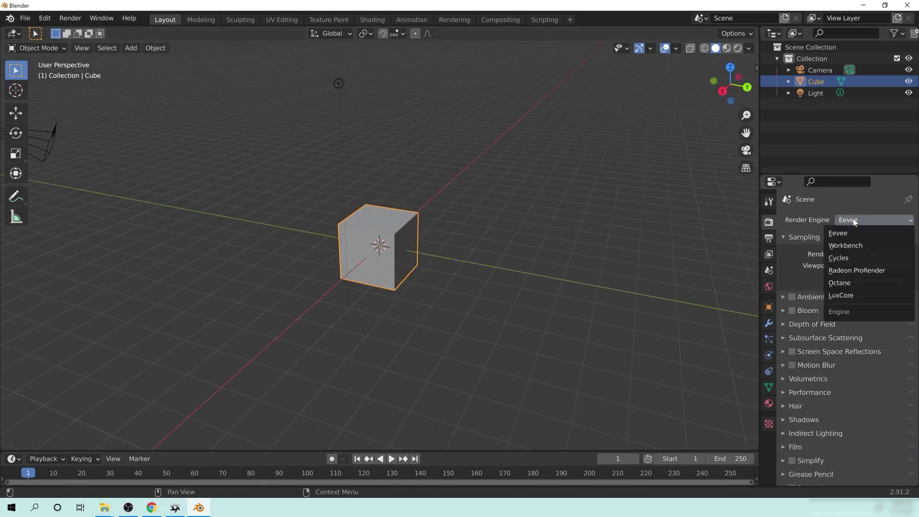
pyautogui.click(860, 290)
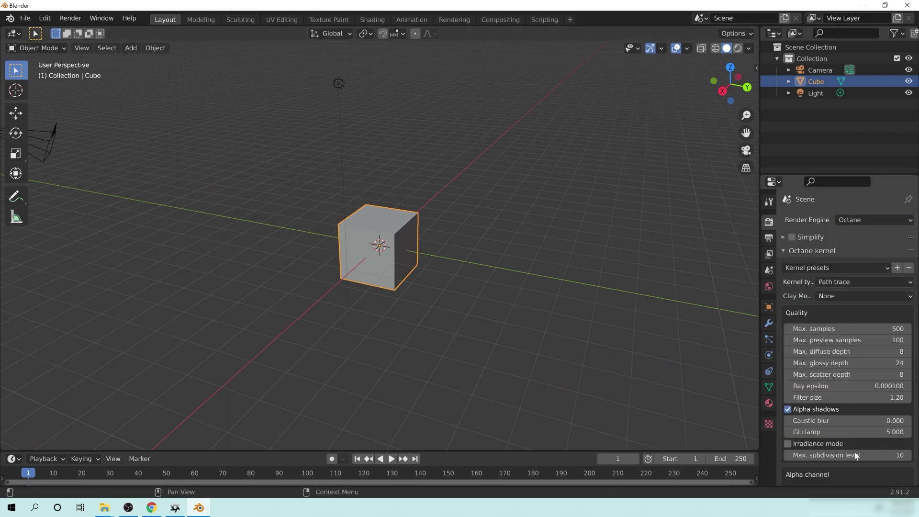
pyautogui.click(810, 252)
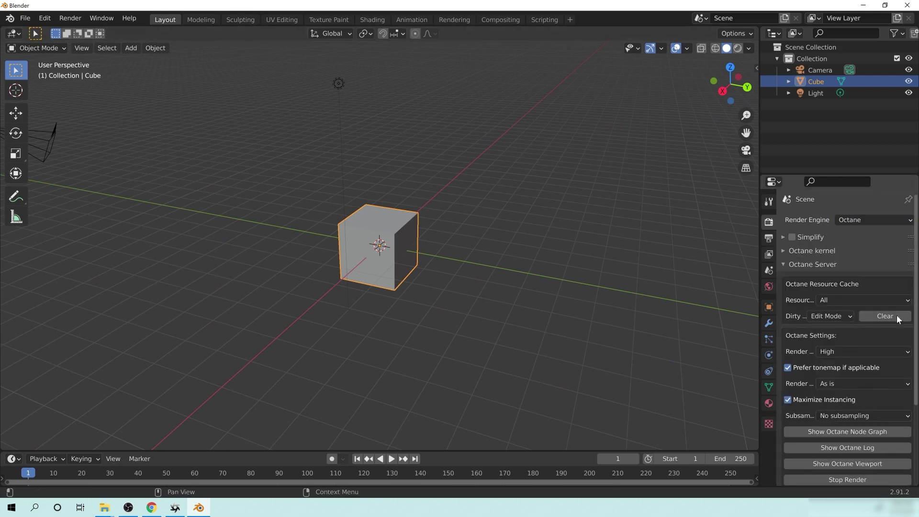
pyautogui.click(830, 266)
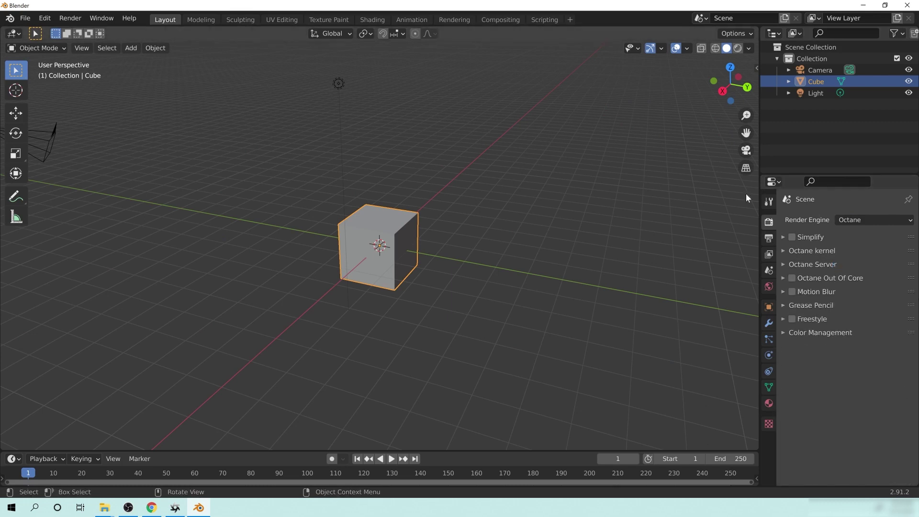
pyautogui.moveTo(451, 247); pyautogui.dragTo(488, 232, button='middle')
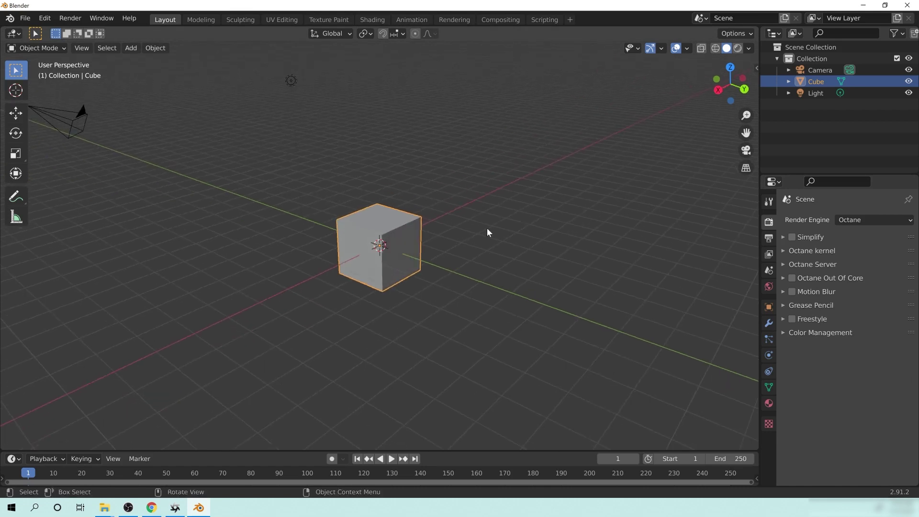
pyautogui.moveTo(537, 334); pyautogui.dragTo(412, 260, button='middle')
# - Switch the viewport to live Rendered shading and view the Octane-rendered cube from several angles
pyautogui.press('z')
pyautogui.click(414, 197)
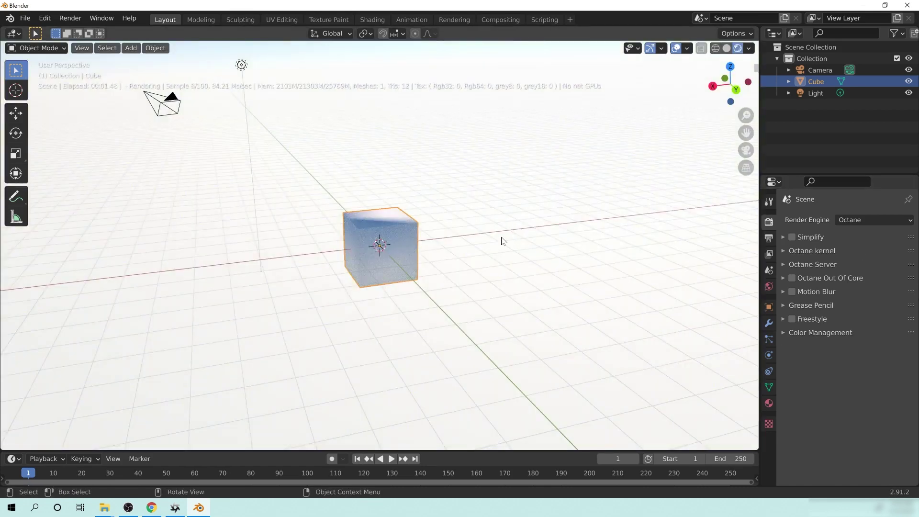
pyautogui.moveTo(502, 241); pyautogui.dragTo(469, 240, button='middle')
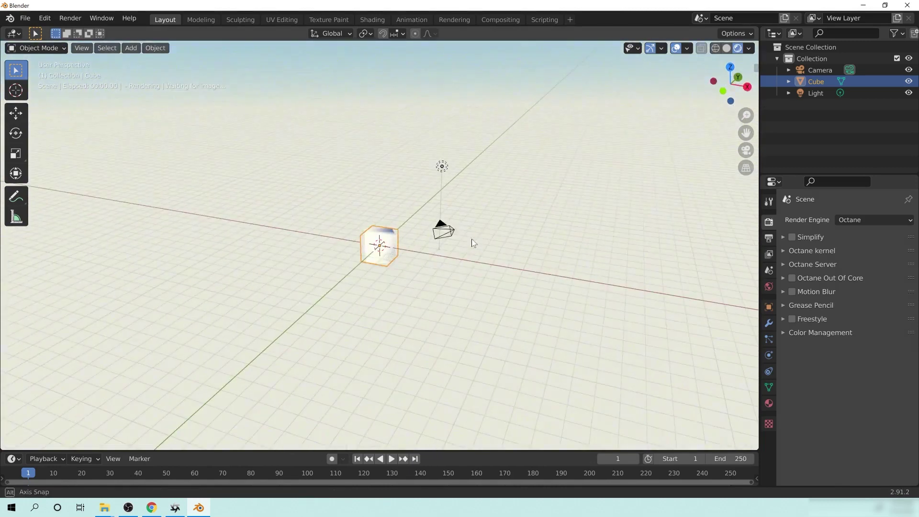
pyautogui.moveTo(494, 328); pyautogui.dragTo(422, 231, button='middle')
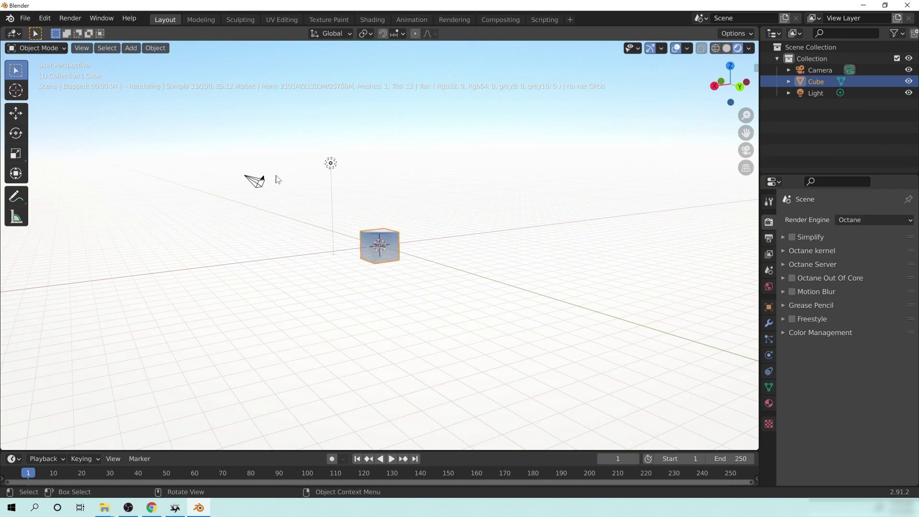
pyautogui.moveTo(459, 247); pyautogui.dragTo(384, 239, button='middle')
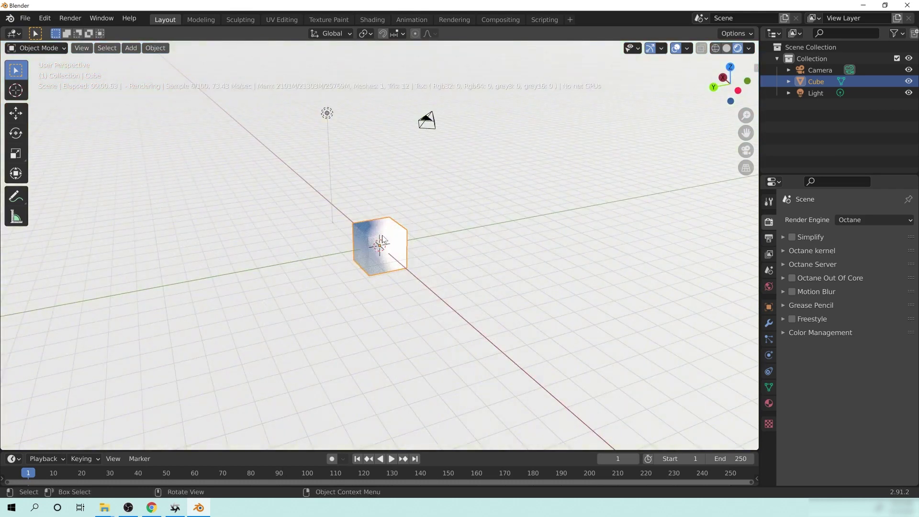
pyautogui.moveTo(314, 135); pyautogui.dragTo(354, 239, button='middle')
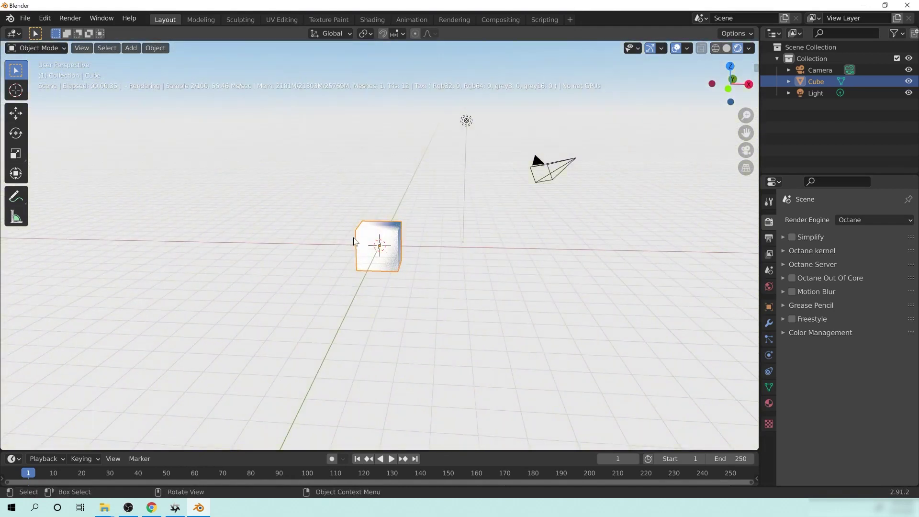
pyautogui.moveTo(315, 196); pyautogui.dragTo(425, 209, button='middle')
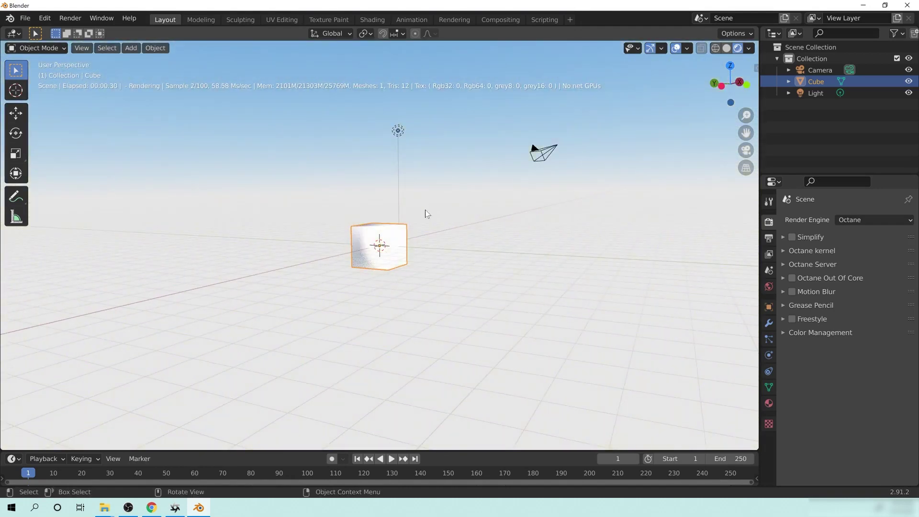
pyautogui.moveTo(336, 238); pyautogui.dragTo(356, 221, button='middle')
pyautogui.moveTo(324, 180); pyautogui.dragTo(445, 232, button='middle')
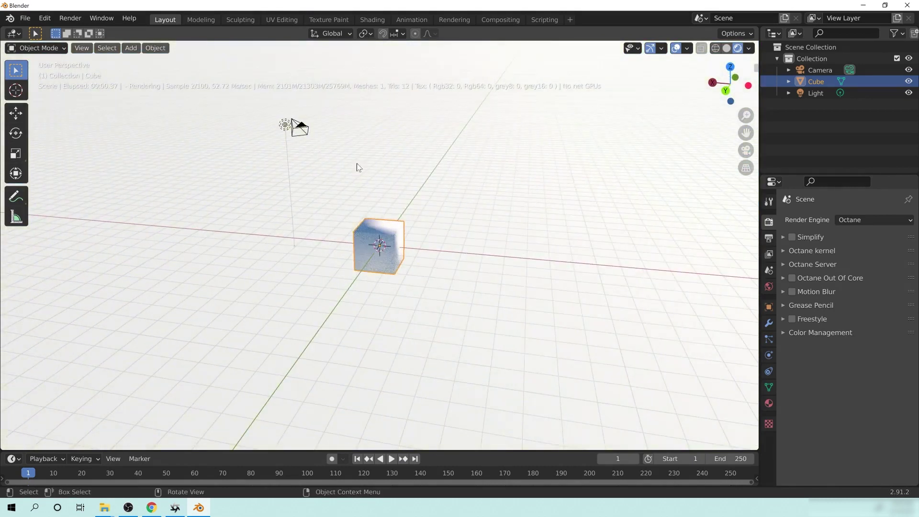
pyautogui.moveTo(357, 168); pyautogui.dragTo(404, 180, button='middle')
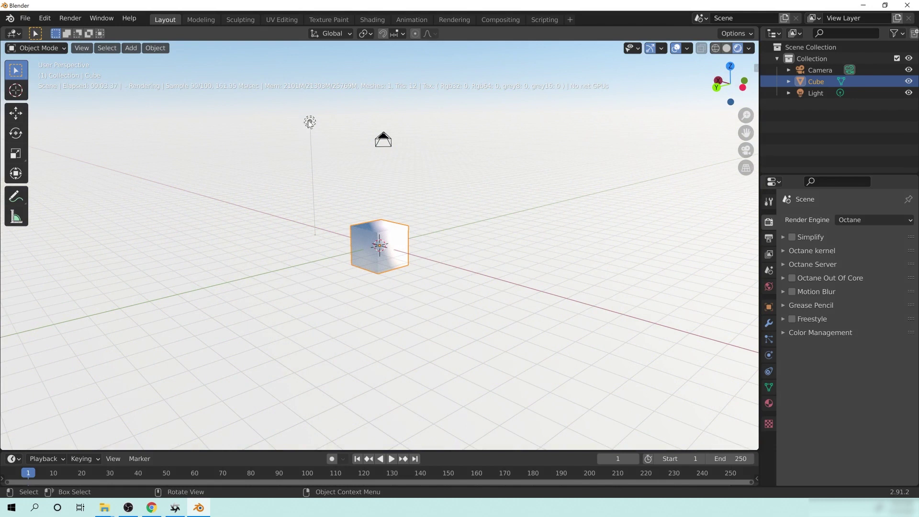
# - Move the Light to the right of the cube and inspect the updated lighting
pyautogui.click(307, 121)
pyautogui.press('g')
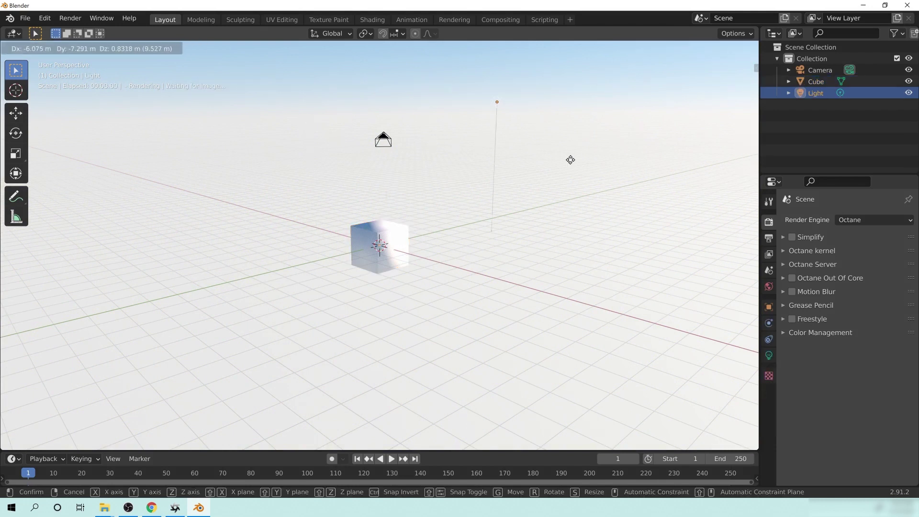
pyautogui.click(574, 166)
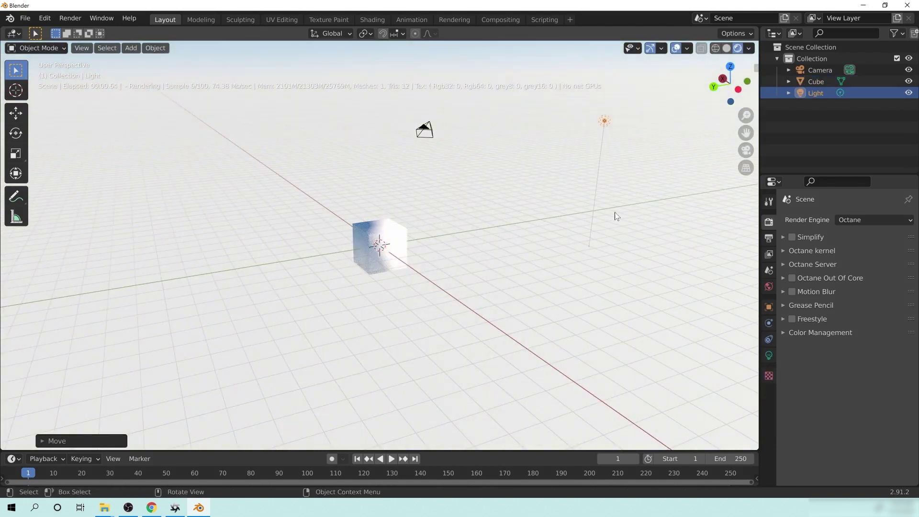
pyautogui.moveTo(613, 214); pyautogui.dragTo(297, 256, button='middle')
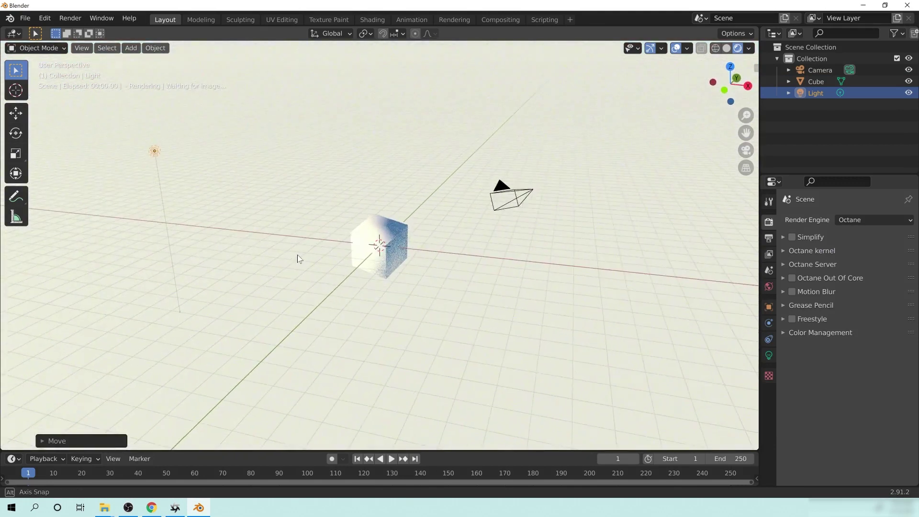
pyautogui.moveTo(205, 199); pyautogui.dragTo(363, 230, button='middle')
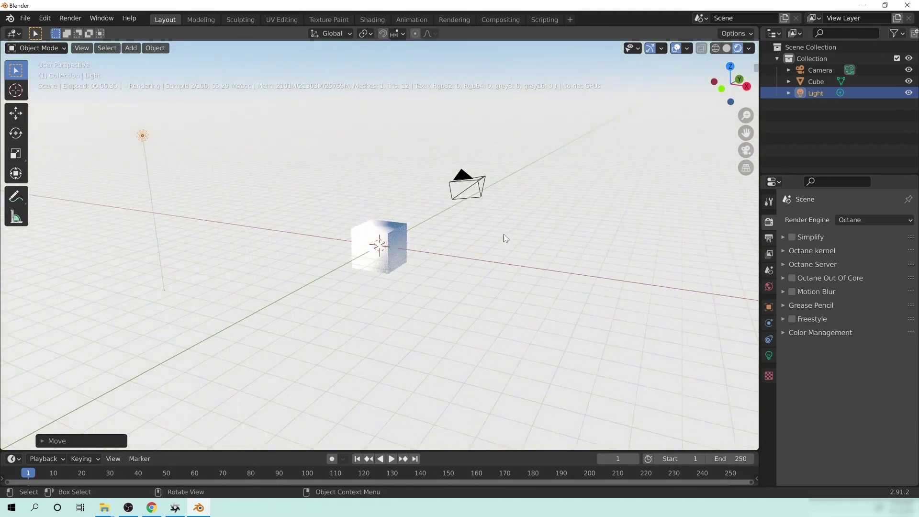
pyautogui.moveTo(503, 238); pyautogui.dragTo(424, 236, button='middle')
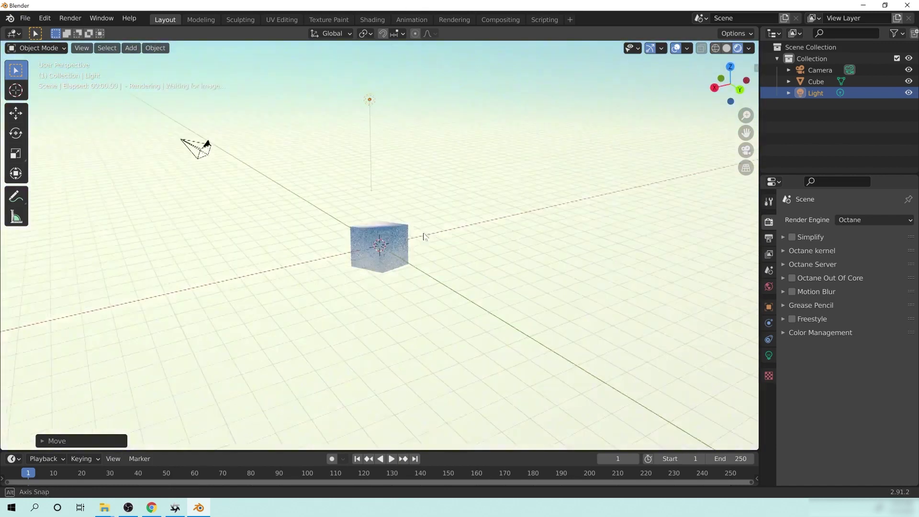
pyautogui.click(25, 17)
# - Open the recent octane_1.blend file, choosing Don't Save for the cube scene
pyautogui.moveTo(42, 55)
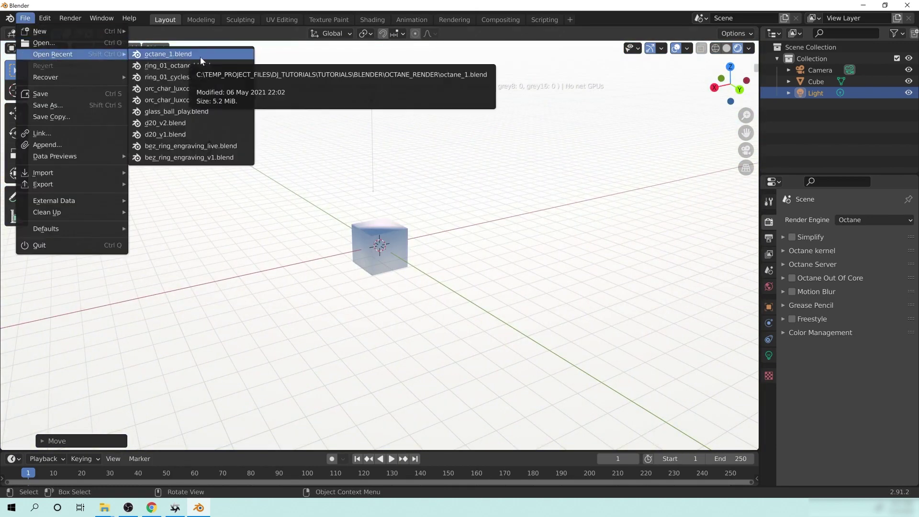
pyautogui.click(201, 57)
pyautogui.click(497, 275)
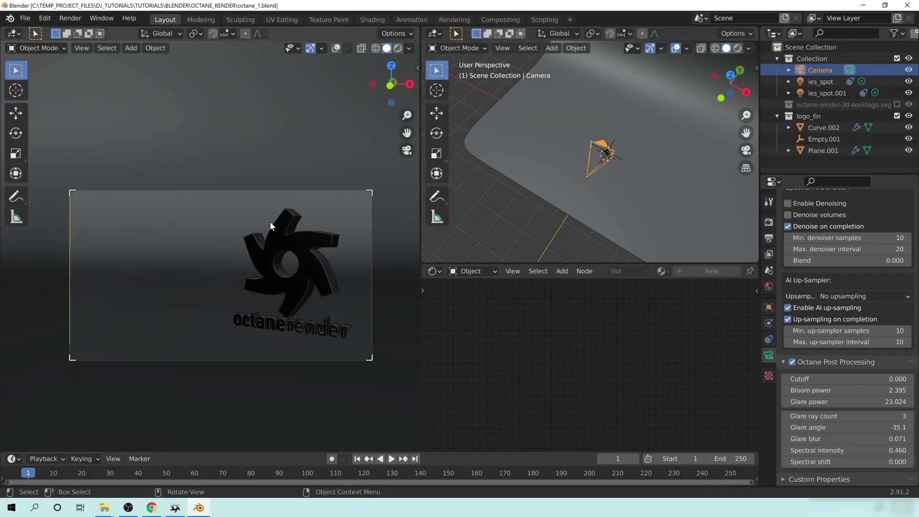
# - Render the left camera view live with overlays hidden, and zoom in on the metallic logo
pyautogui.press('z')
pyautogui.click(251, 210)
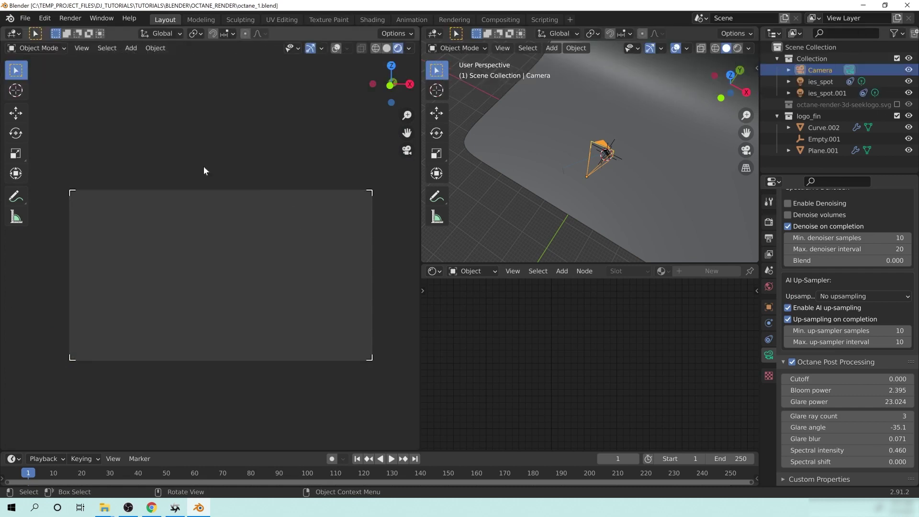
pyautogui.click(336, 48)
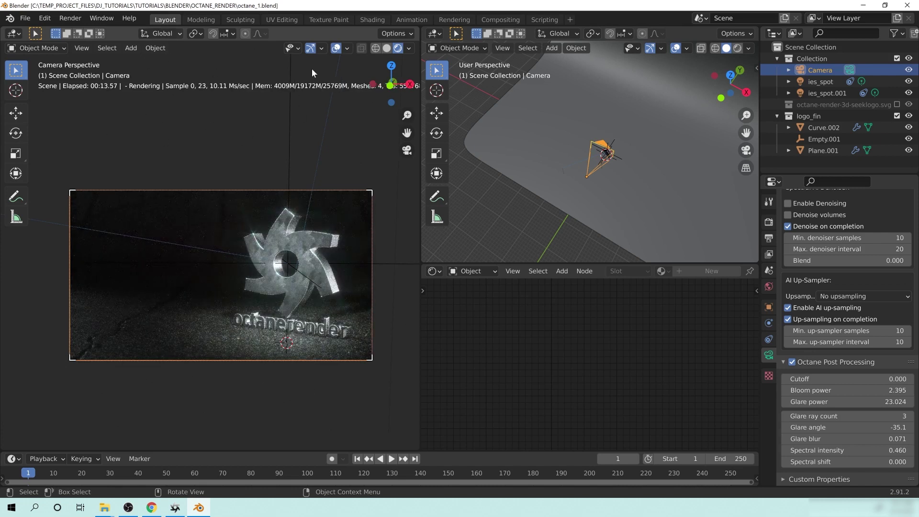
pyautogui.click(336, 48)
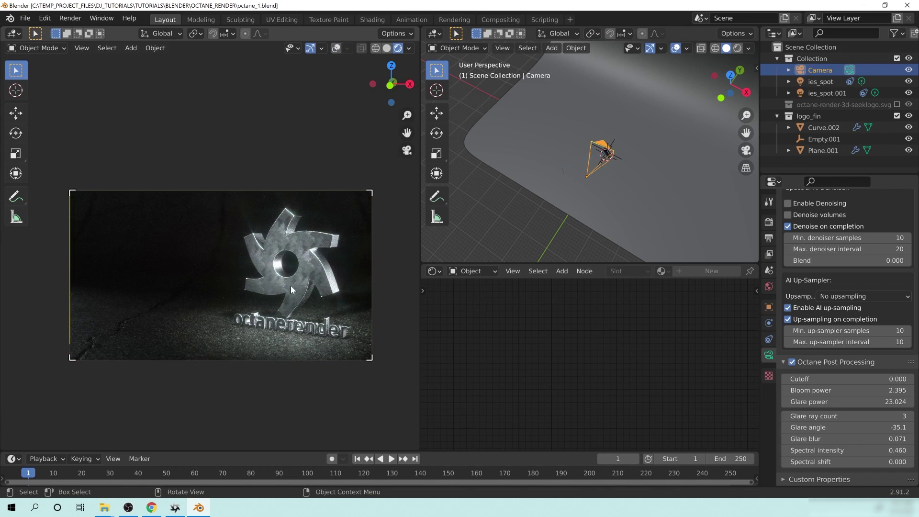
pyautogui.scroll(2, 290, 285)
pyautogui.keyDown('shift'); pyautogui.moveTo(303, 274); pyautogui.dragTo(260, 271, button='middle'); pyautogui.keyUp('shift')
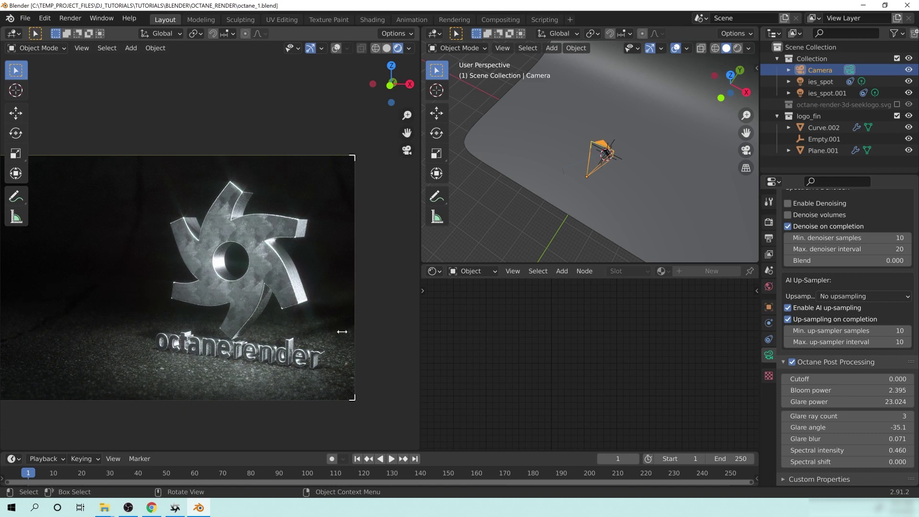
# - Fit the camera frame to the left viewport with the Home key
pyautogui.press('Home')
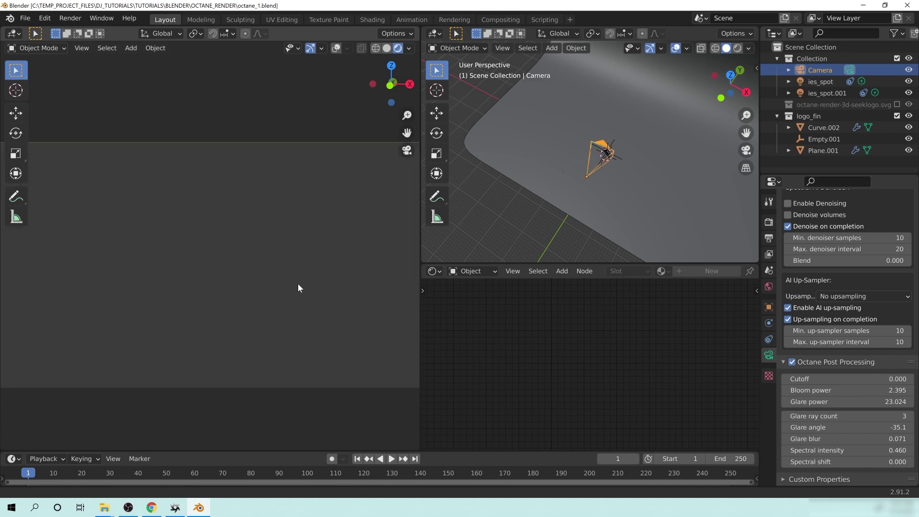